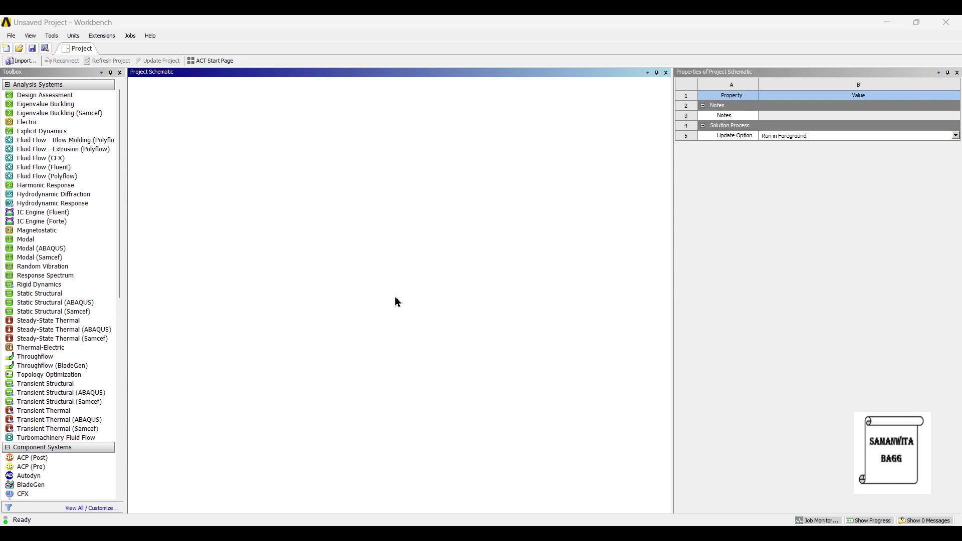
- Add a Static Structural analysis system to the project schematic
{"action": "left_click", "coordinate": [79, 295]}
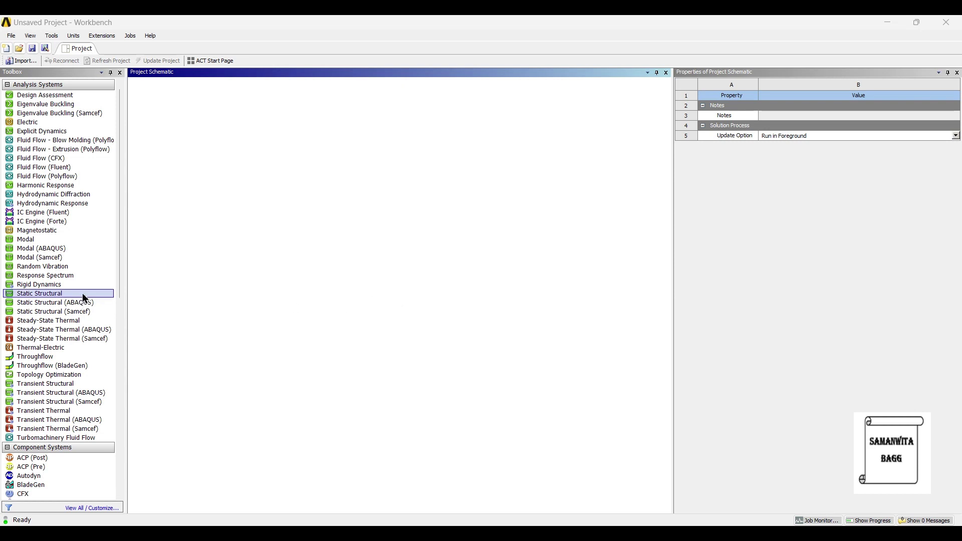
{"action": "double_click", "coordinate": [82, 295]}
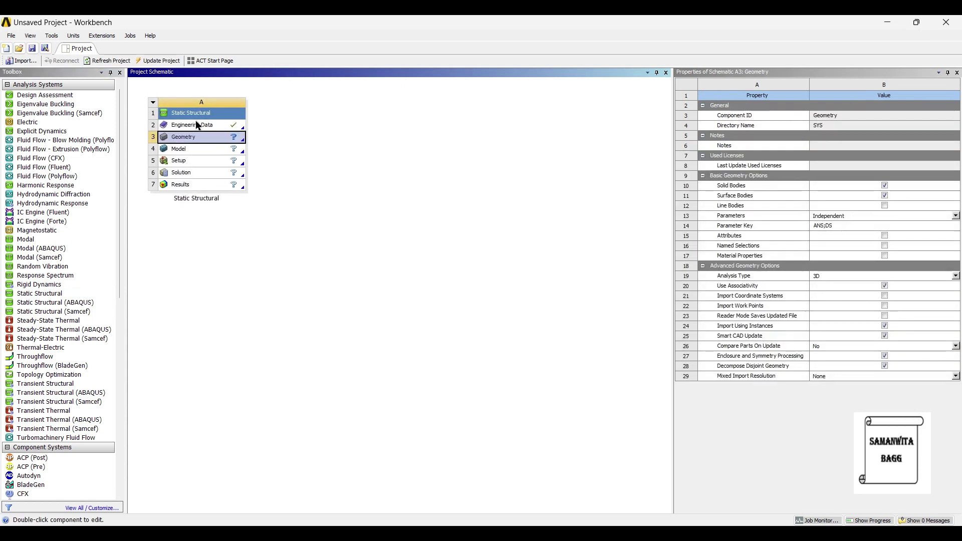
{"action": "left_click", "coordinate": [196, 125]}
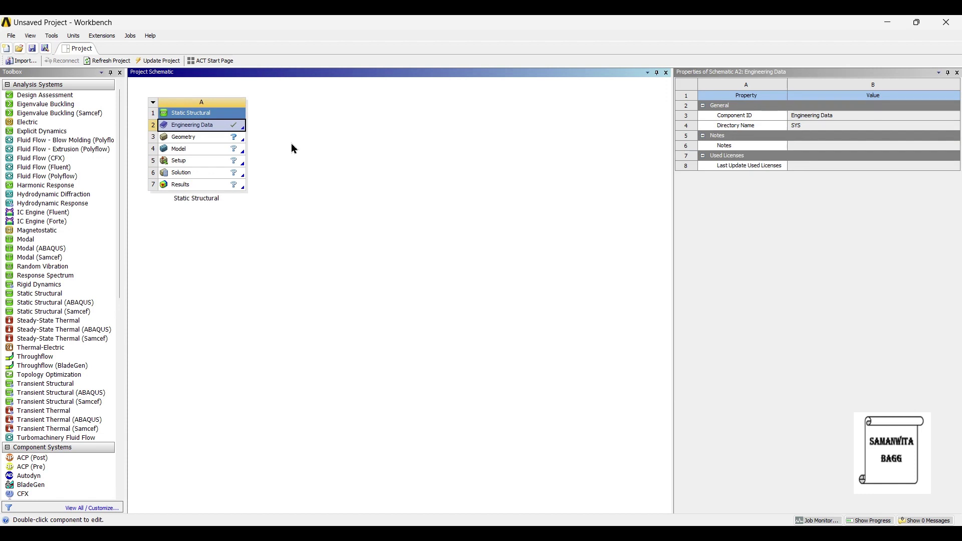
- Import Part2.stp from the CRANE HOOK folder as the geometry of the Static Structural system
{"action": "left_click", "coordinate": [199, 136]}
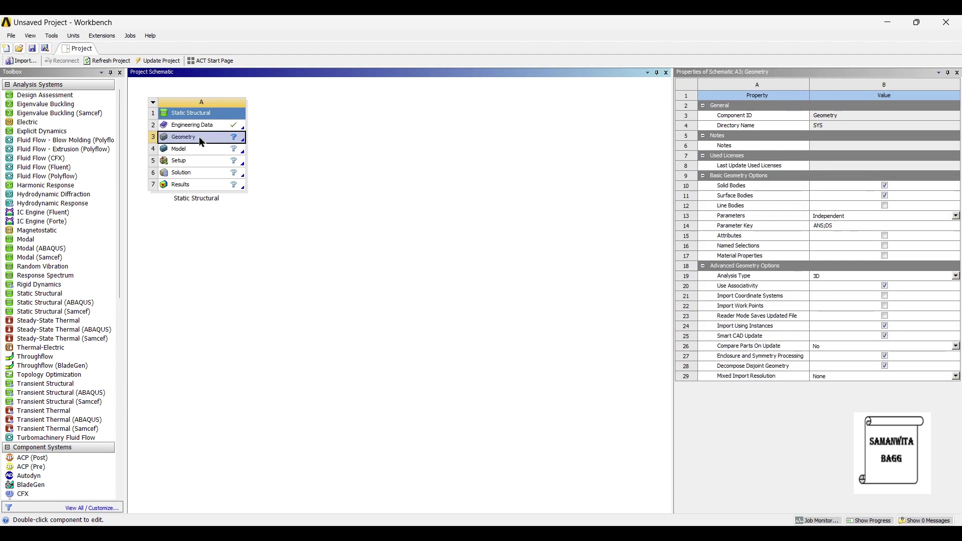
{"action": "right_click", "coordinate": [200, 142]}
{"action": "mouse_move", "coordinate": [239, 165]}
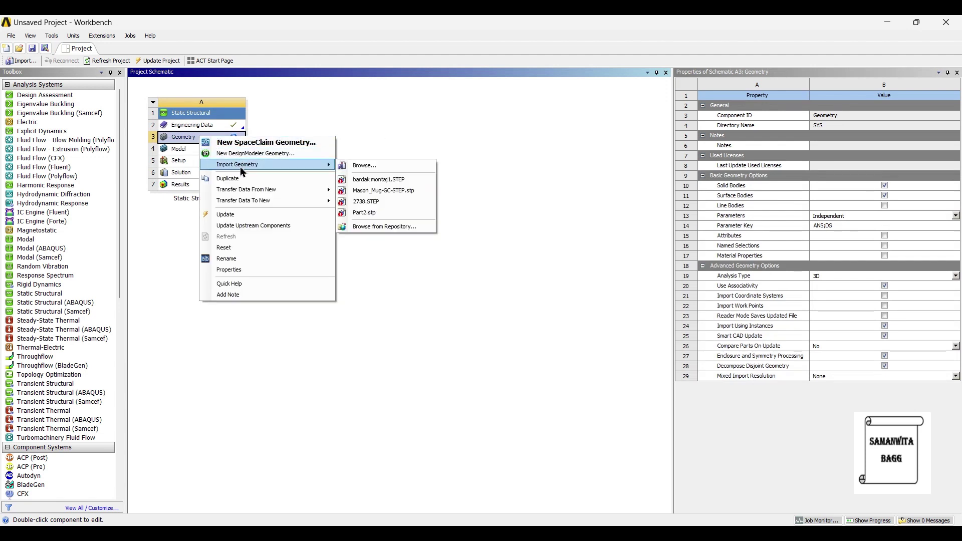
{"action": "left_click", "coordinate": [388, 167]}
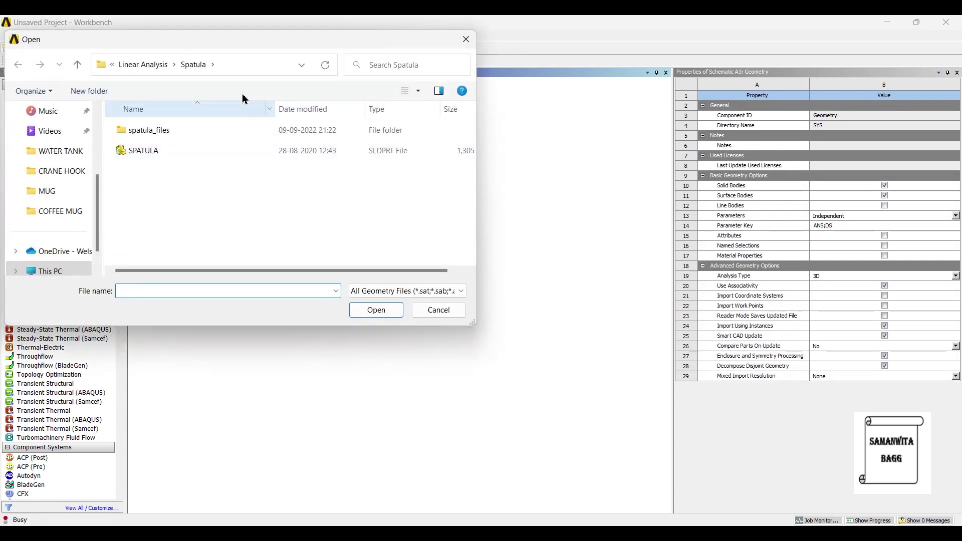
{"action": "left_click", "coordinate": [144, 131]}
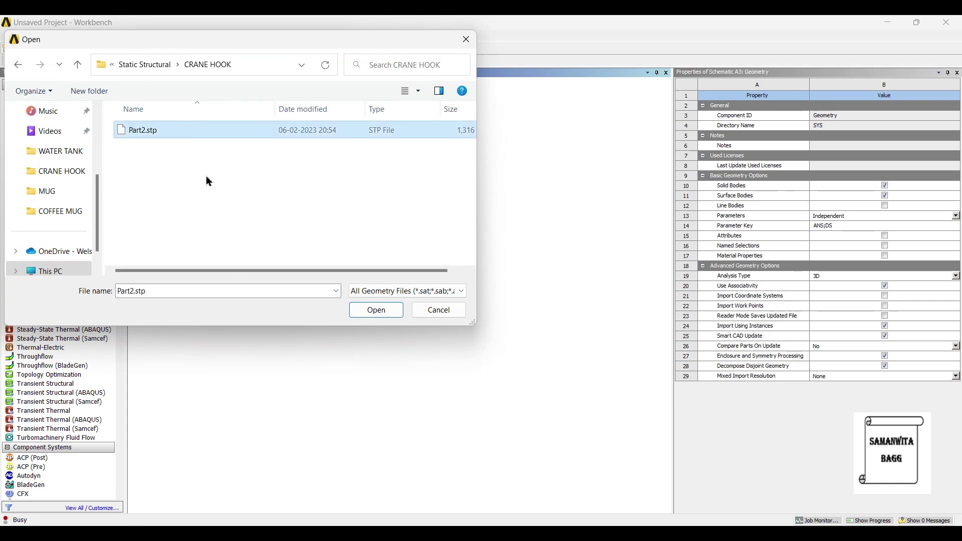
{"action": "left_click", "coordinate": [377, 310]}
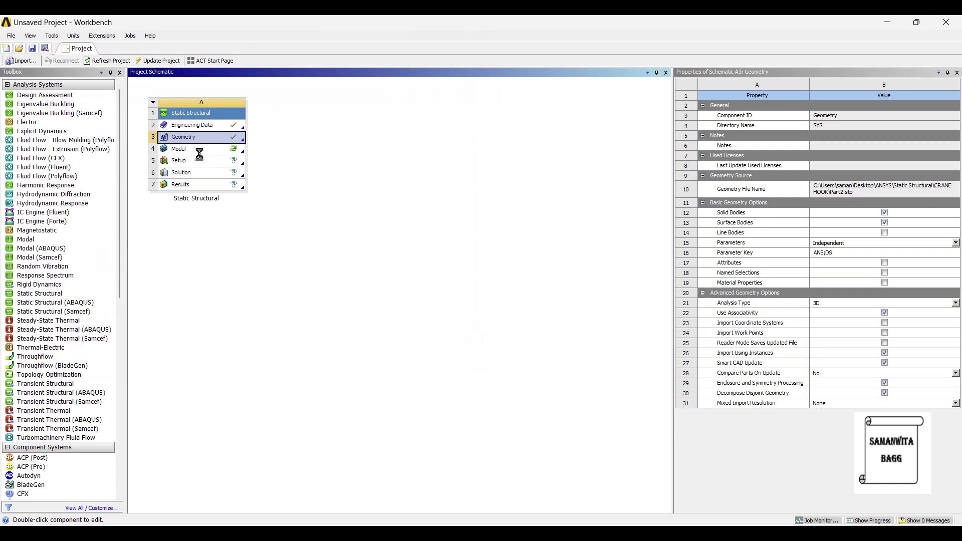
- Open the system's model for editing and show the details of the Part2 body under Geometry
{"action": "double_click", "coordinate": [198, 151]}
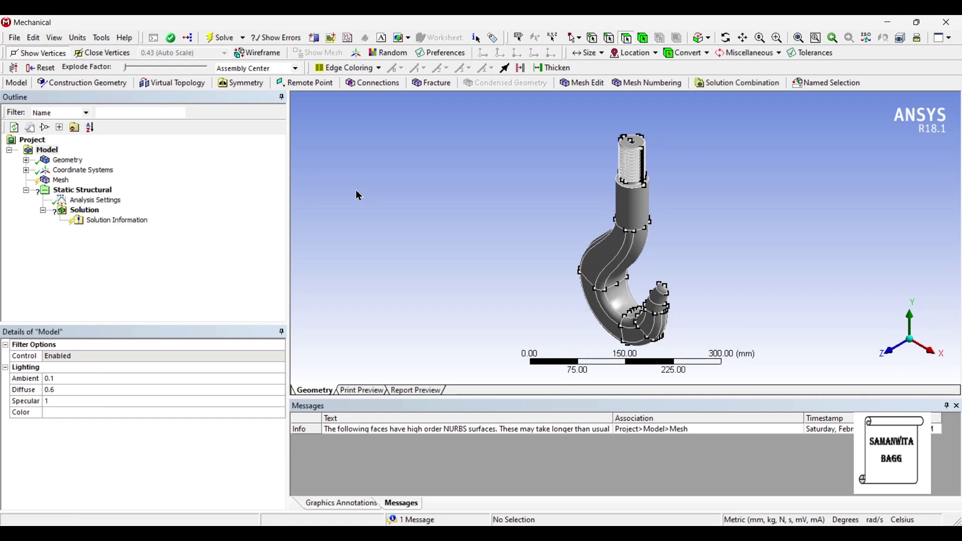
{"action": "middle_click_drag", "start_coordinate": [621, 265], "coordinate": [504, 283]}
{"action": "middle_click_drag", "start_coordinate": [604, 343], "coordinate": [526, 339]}
{"action": "middle_click_drag", "start_coordinate": [673, 315], "coordinate": [668, 314]}
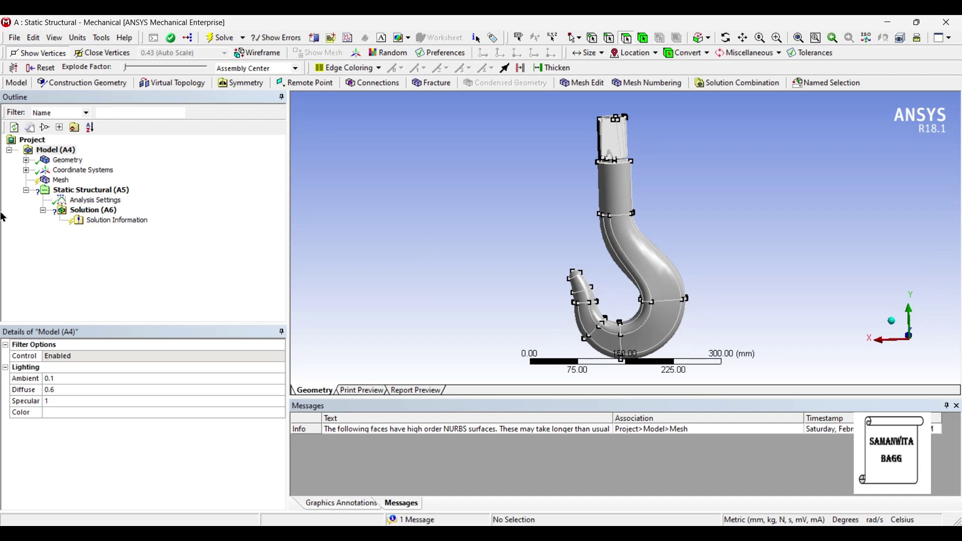
{"action": "left_click", "coordinate": [26, 160]}
{"action": "left_click", "coordinate": [79, 170]}
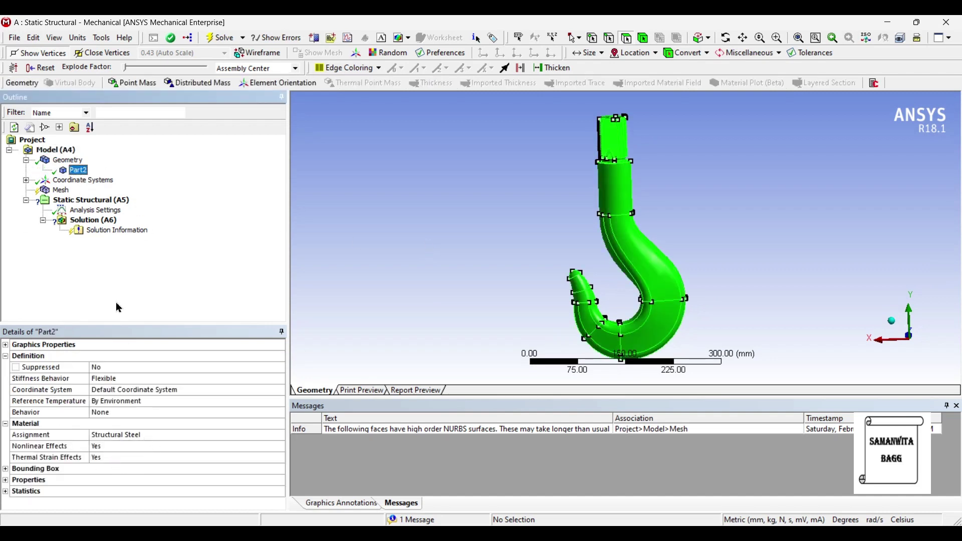
- Expand the mesh sizing settings and generate the hook's mesh with a Coarse relevance center
{"action": "left_click", "coordinate": [60, 192]}
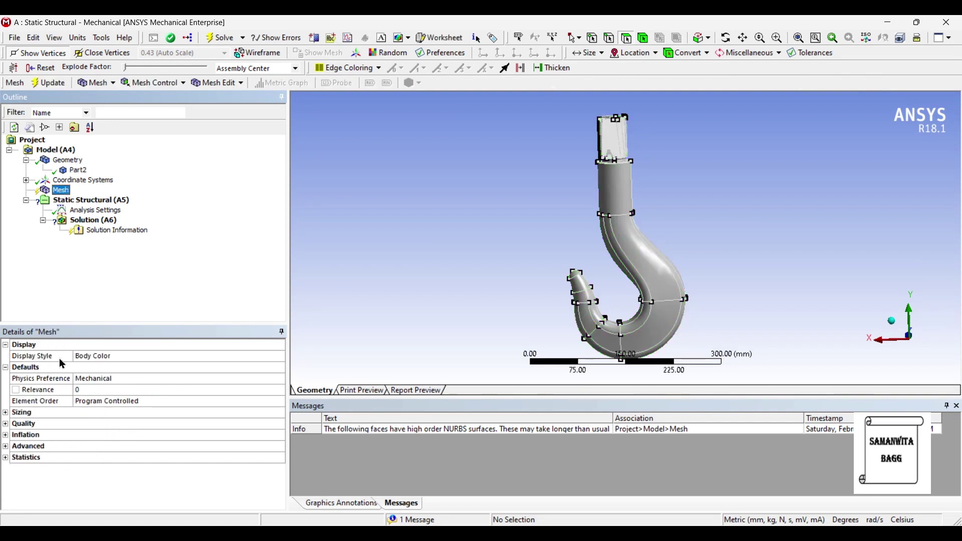
{"action": "left_click", "coordinate": [4, 413]}
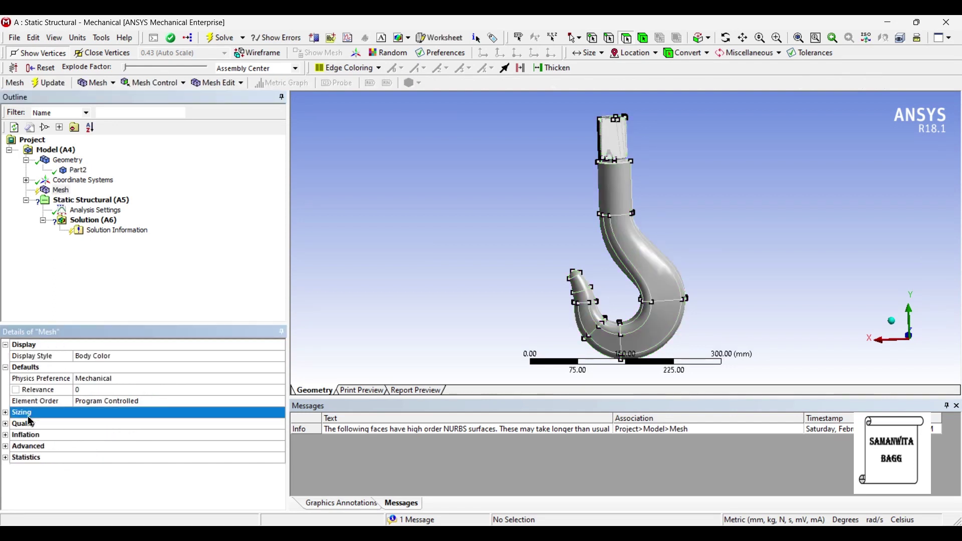
{"action": "left_click", "coordinate": [5, 412]}
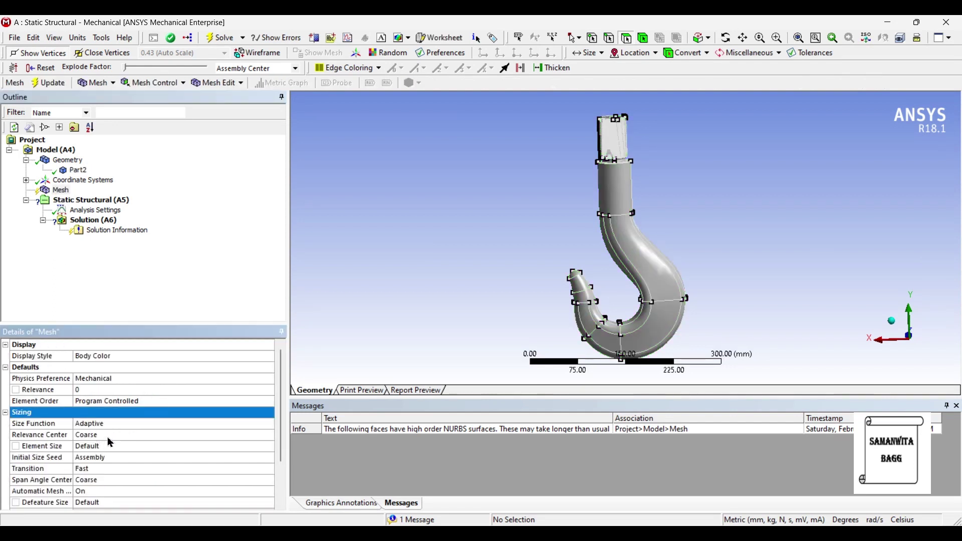
{"action": "left_click", "coordinate": [107, 435]}
{"action": "left_click", "coordinate": [190, 300]}
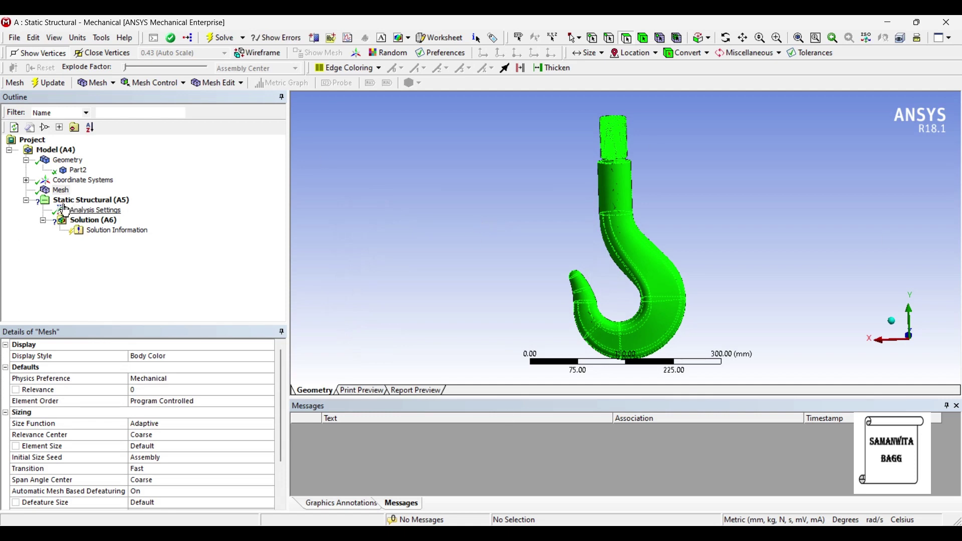
- Display the generated mesh on the hook
{"action": "left_click", "coordinate": [59, 191]}
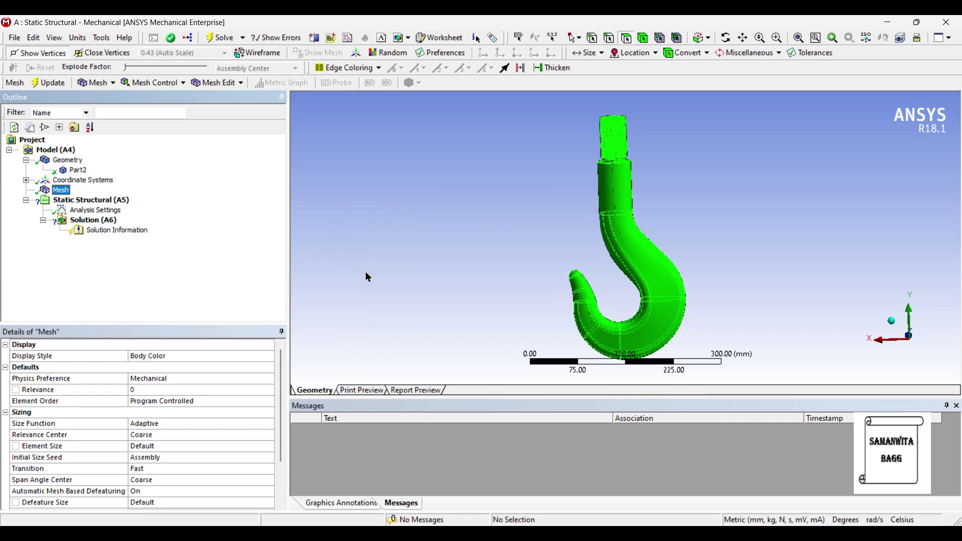
{"action": "left_click", "coordinate": [77, 170]}
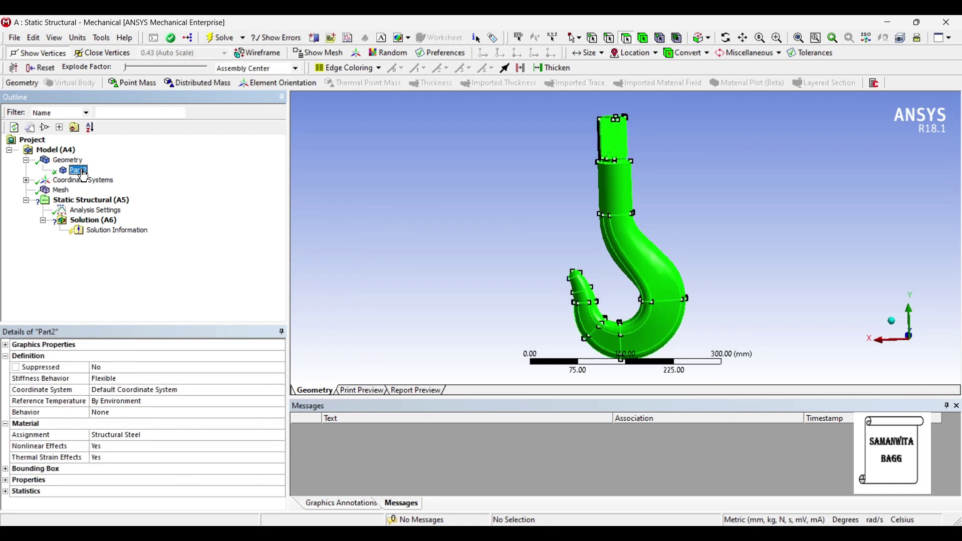
{"action": "left_click", "coordinate": [60, 190]}
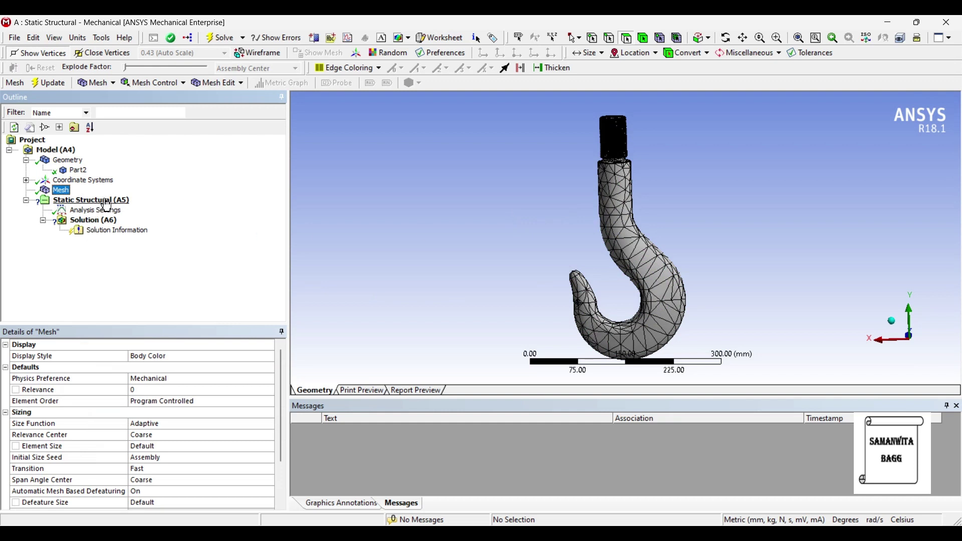
- Insert a Fixed Support in the static structural analysis and apply it to the top end face of the threaded shank
{"action": "right_click", "coordinate": [106, 204]}
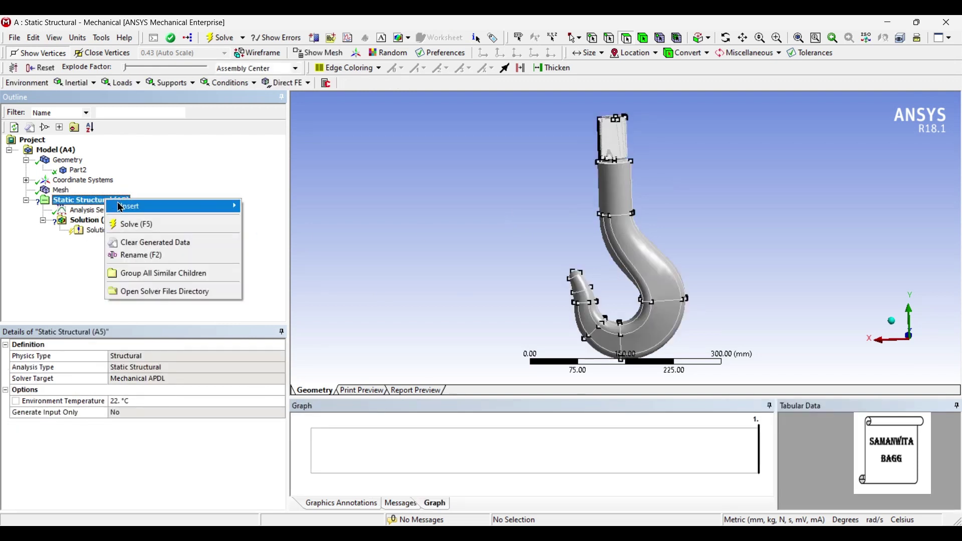
{"action": "mouse_move", "coordinate": [125, 206]}
{"action": "left_click", "coordinate": [278, 338]}
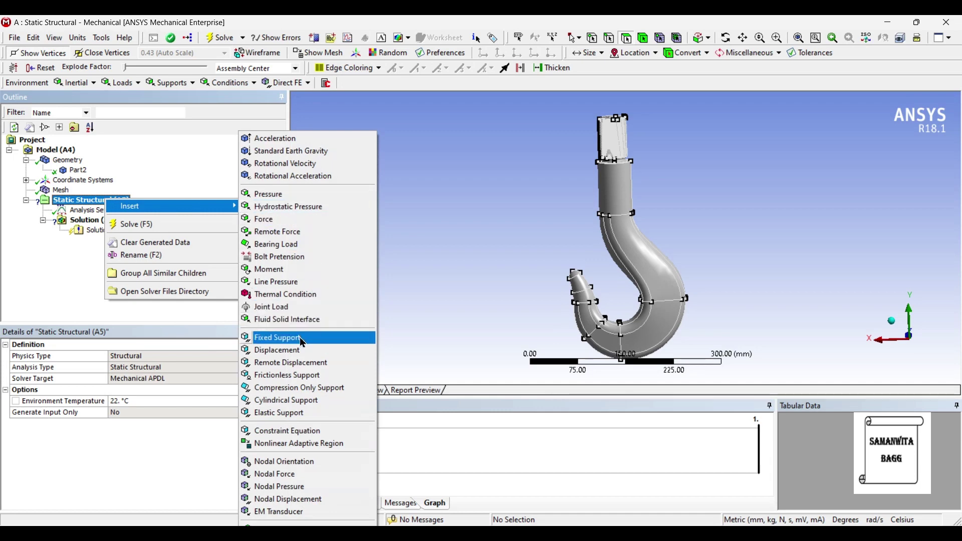
{"action": "middle_click_drag", "start_coordinate": [560, 202], "coordinate": [575, 231]}
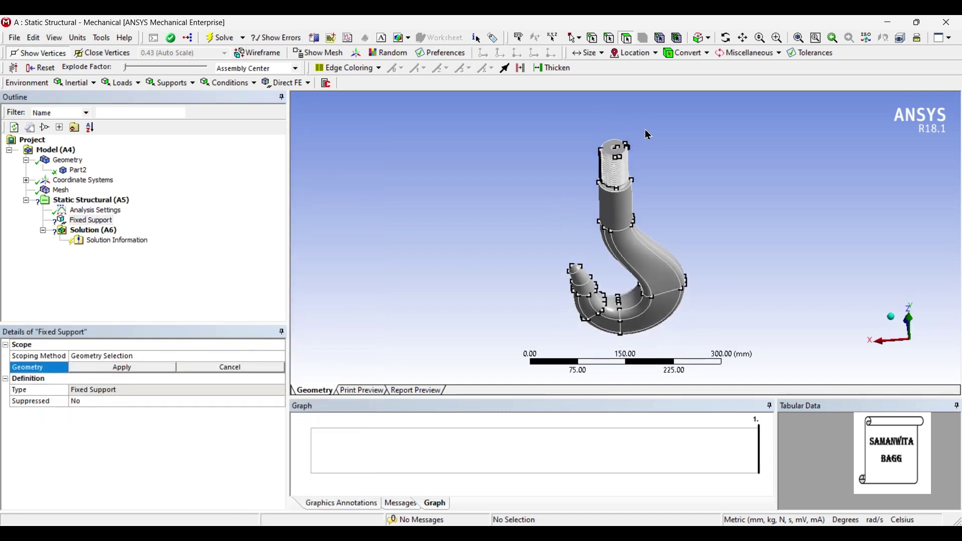
{"action": "left_click", "coordinate": [615, 147]}
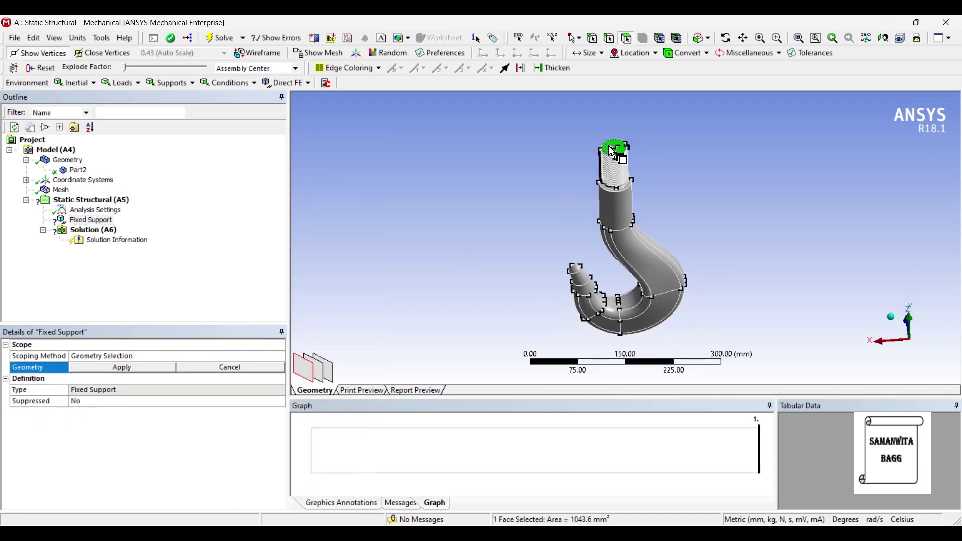
{"action": "left_click", "coordinate": [109, 368]}
- Insert a Force load in the static structural analysis
{"action": "left_click", "coordinate": [109, 200]}
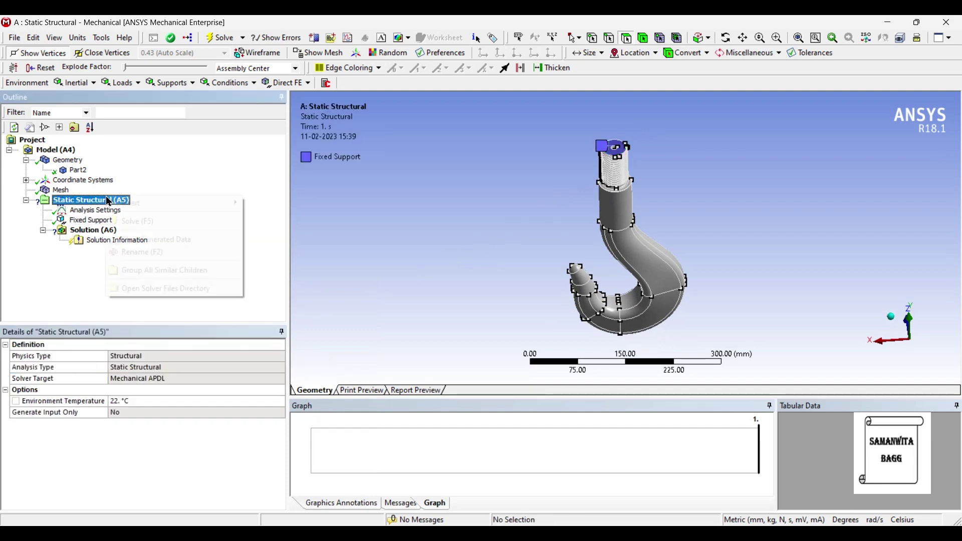
{"action": "right_click", "coordinate": [109, 200]}
{"action": "mouse_move", "coordinate": [210, 203]}
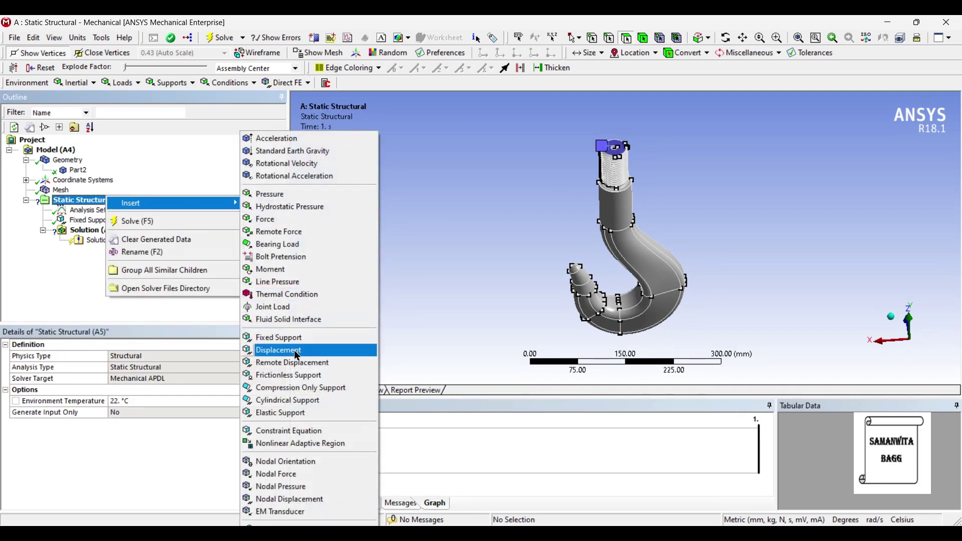
{"action": "left_click", "coordinate": [294, 220]}
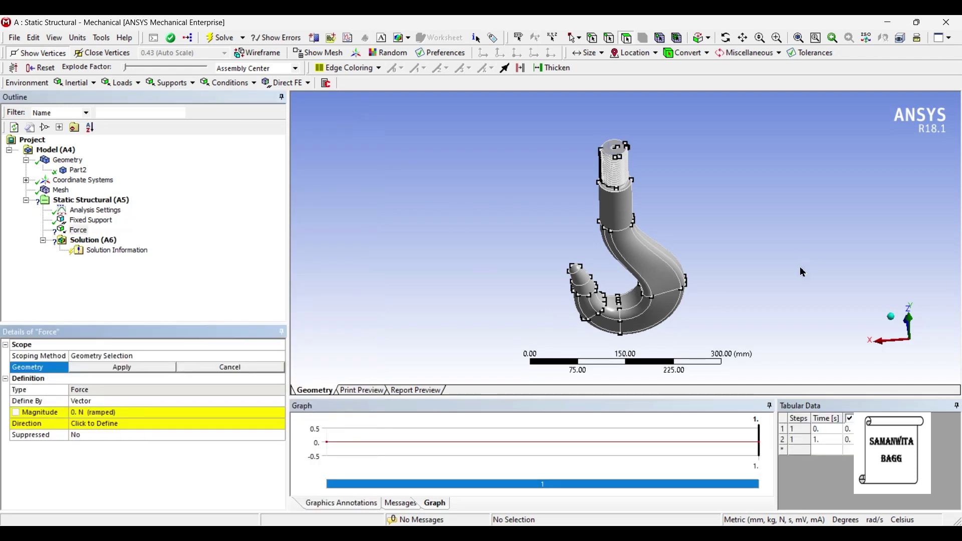
{"action": "mouse_move", "coordinate": [664, 296]}
{"action": "middle_mouse_down"}
{"action": "mouse_move", "coordinate": [656, 252]}
{"action": "mouse_move", "coordinate": [654, 280]}
{"action": "middle_mouse_up"}
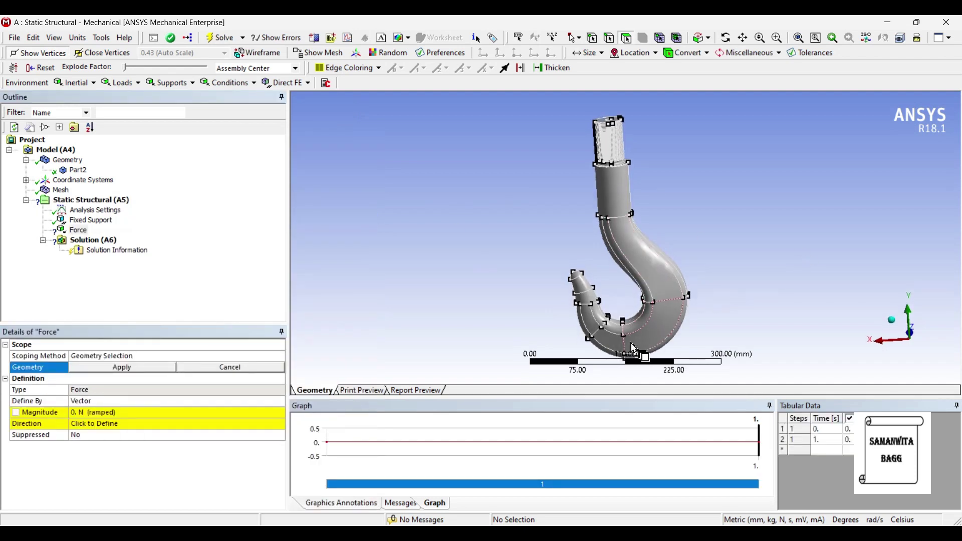
- Switch to edge selection and pick four edges of the cross-section loop at the hook's lowest point for the force
{"action": "left_click", "coordinate": [609, 38]}
{"action": "left_click", "coordinate": [627, 339]}
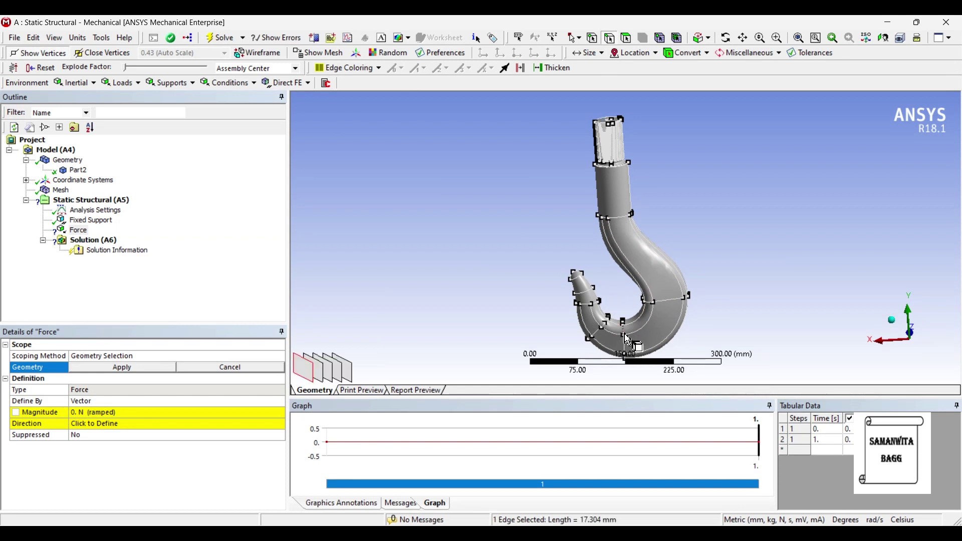
{"action": "scroll", "coordinate": [646, 351], "scroll_direction": "up", "scroll_amount": 2}
{"action": "middle_click_drag", "start_coordinate": [649, 357], "coordinate": [628, 342]}
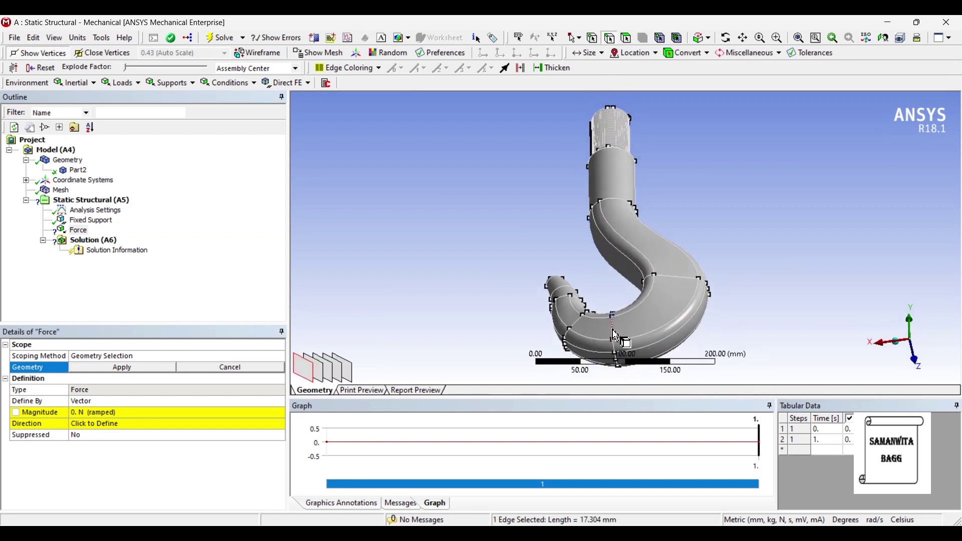
{"action": "left_click", "coordinate": [615, 348], "text": "ctrl"}
{"action": "left_click", "coordinate": [615, 364], "text": "ctrl"}
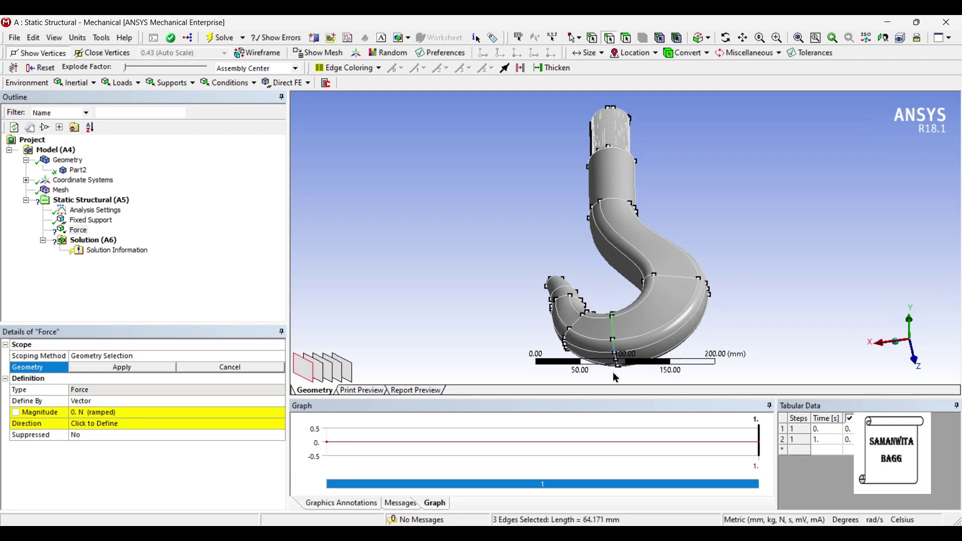
{"action": "left_click", "coordinate": [617, 364], "text": "ctrl"}
- Add three more edges of the same cross-section loop along the hook's underside to the force selection
{"action": "middle_click_drag", "start_coordinate": [617, 365], "coordinate": [576, 226]}
{"action": "scroll", "coordinate": [552, 207], "scroll_direction": "up", "scroll_amount": 3}
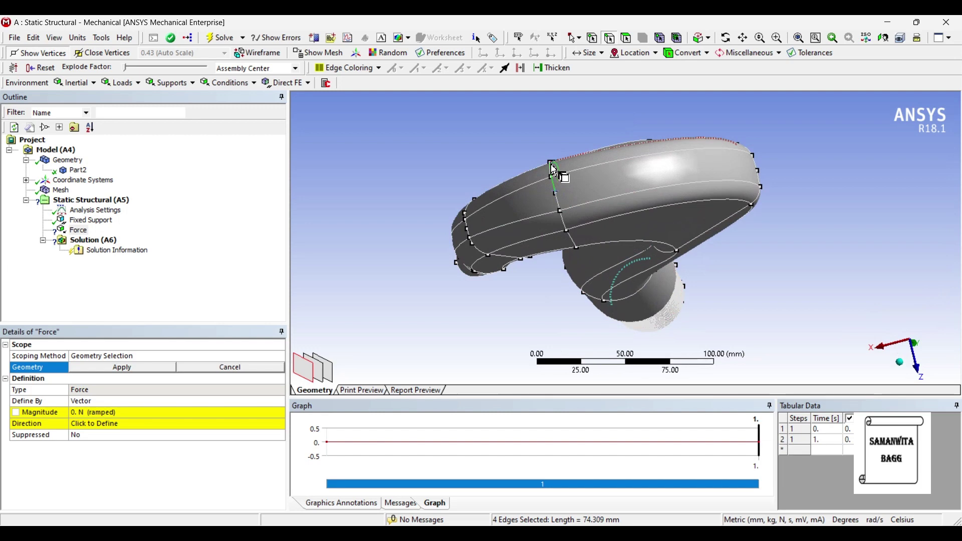
{"action": "left_click", "coordinate": [558, 205], "text": "ctrl"}
{"action": "left_click", "coordinate": [569, 235], "text": "ctrl"}
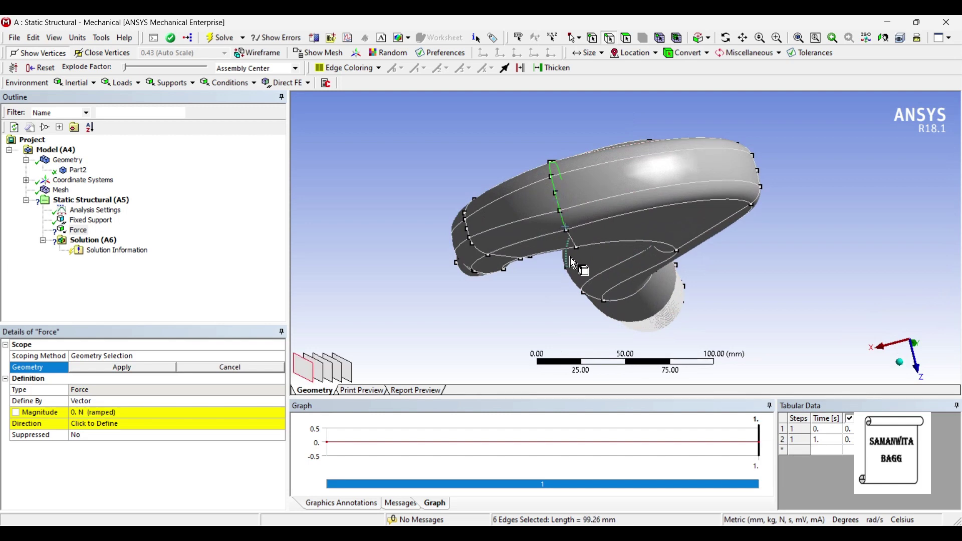
{"action": "left_click", "coordinate": [572, 243], "text": "ctrl"}
- Add two more edges of the cross-section loop on the hook's inner side to the force selection
{"action": "middle_click_drag", "start_coordinate": [654, 249], "coordinate": [624, 220]}
{"action": "key", "text": "2"}
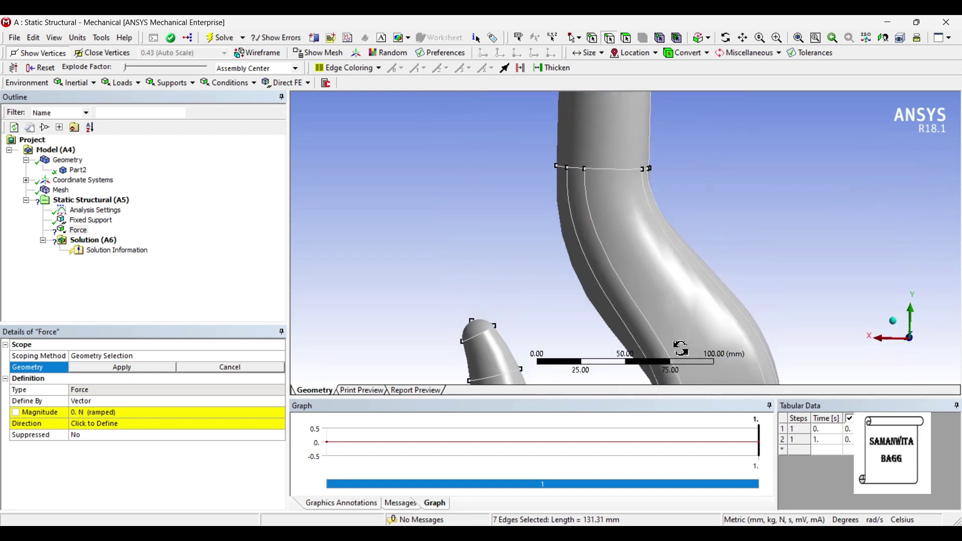
{"action": "middle_click_drag", "start_coordinate": [683, 300], "coordinate": [614, 305]}
{"action": "scroll", "coordinate": [614, 305], "scroll_direction": "up", "scroll_amount": 3}
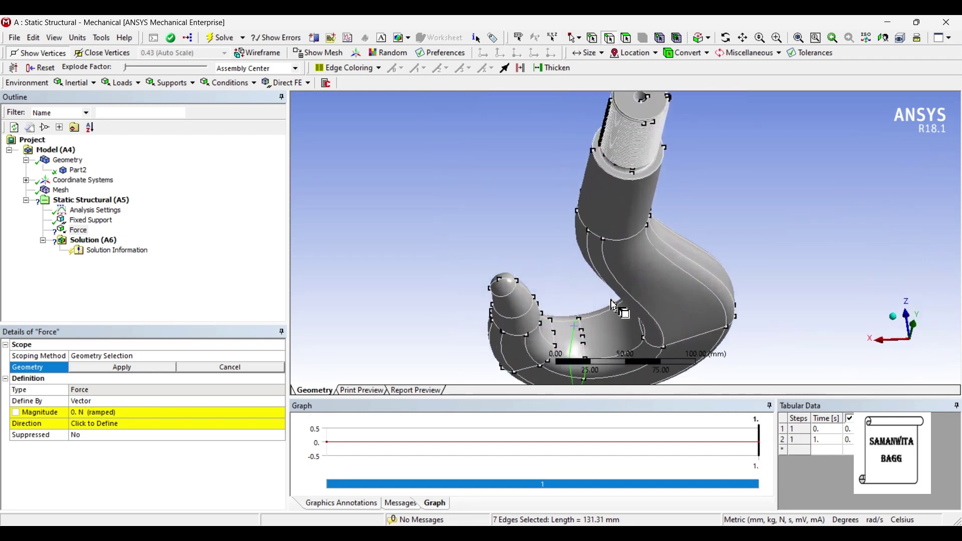
{"action": "left_click", "coordinate": [588, 333], "text": "ctrl"}
{"action": "left_click", "coordinate": [588, 341], "text": "ctrl"}
{"action": "left_click", "coordinate": [586, 332], "text": "ctrl"}
{"action": "left_click", "coordinate": [607, 323], "text": "ctrl"}
- Add the last three edges on the hook's inner side and apply all 12 loop edges as the force geometry
{"action": "middle_click_drag", "start_coordinate": [607, 323], "coordinate": [602, 334]}
{"action": "scroll", "coordinate": [604, 337], "scroll_direction": "up", "scroll_amount": 1}
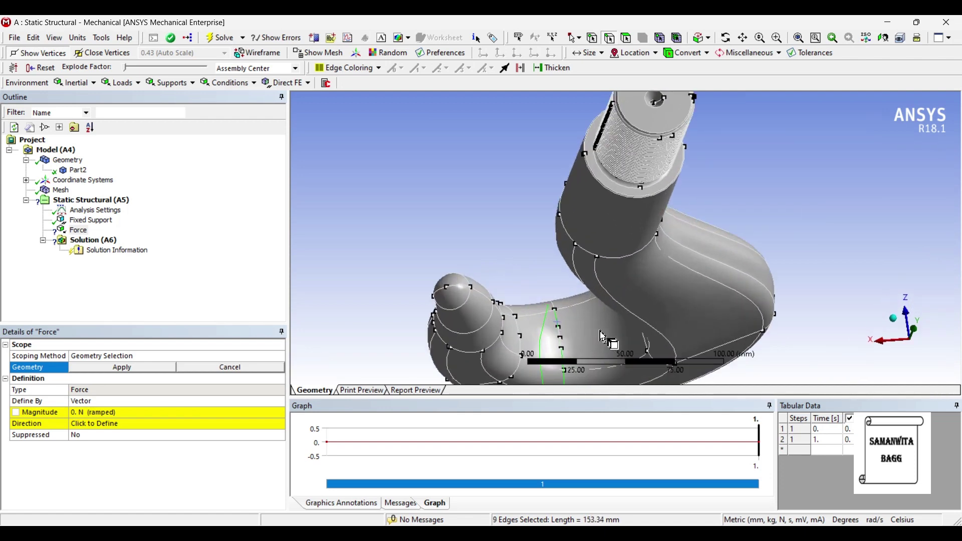
{"action": "left_click", "coordinate": [563, 342], "text": "ctrl"}
{"action": "left_click", "coordinate": [560, 333], "text": "ctrl"}
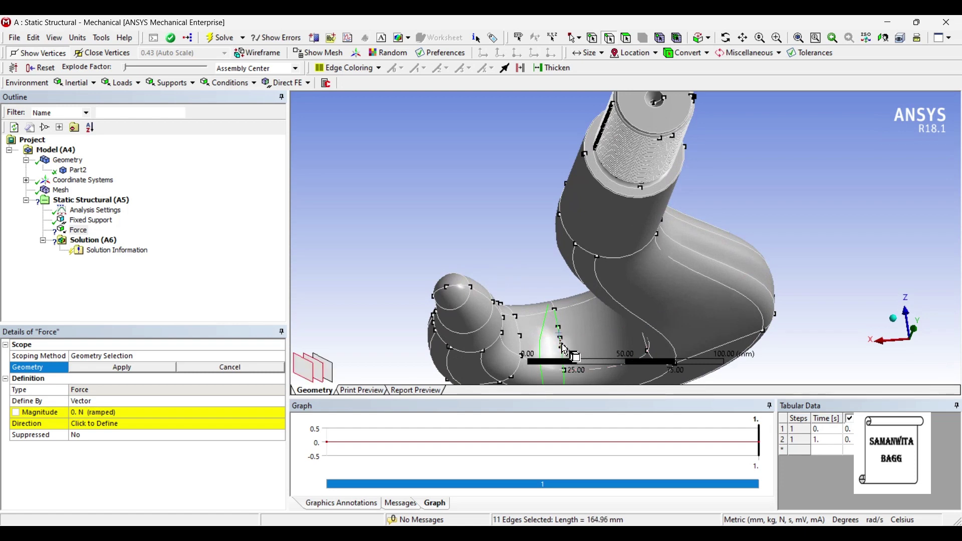
{"action": "middle_click_drag", "start_coordinate": [601, 329], "coordinate": [612, 349]}
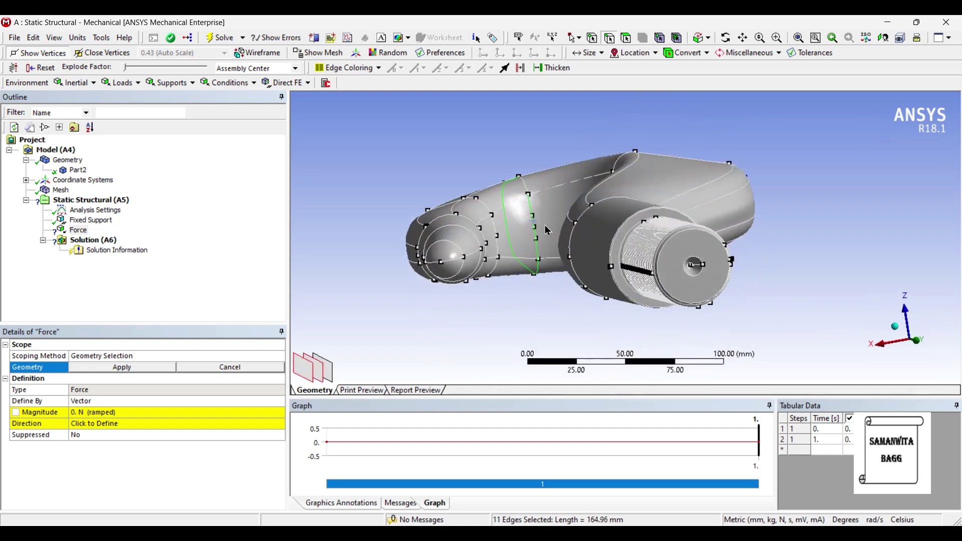
{"action": "left_click", "coordinate": [526, 184], "text": "ctrl"}
{"action": "middle_click_drag", "start_coordinate": [553, 208], "coordinate": [651, 227]}
{"action": "left_click", "coordinate": [123, 369]}
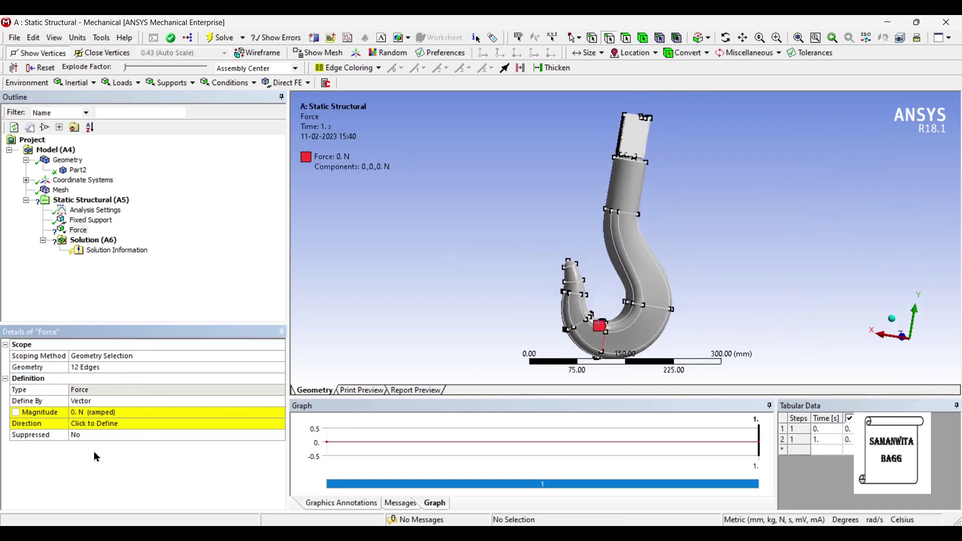
- Define the force by components and set its Y component to -10000 N
{"action": "left_click", "coordinate": [267, 404]}
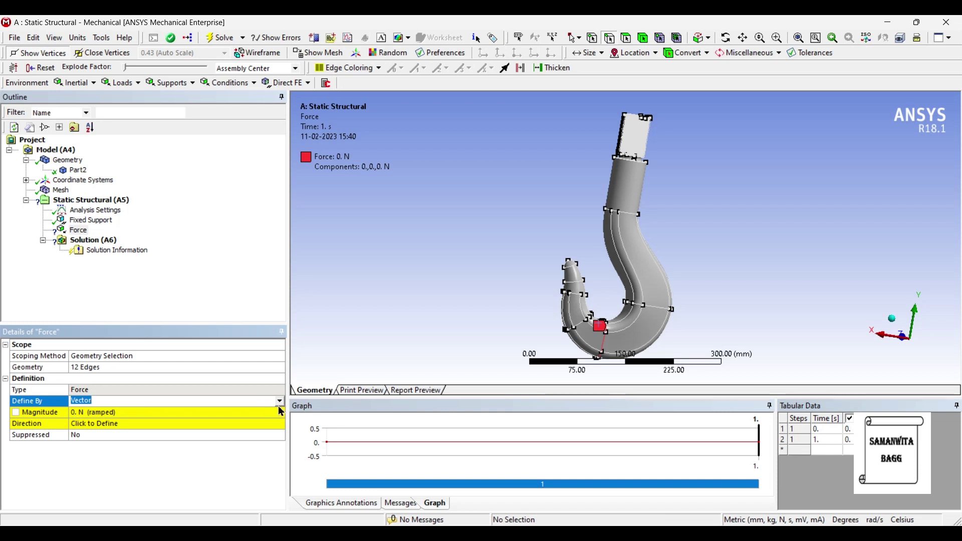
{"action": "left_click", "coordinate": [279, 401]}
{"action": "left_click", "coordinate": [146, 423]}
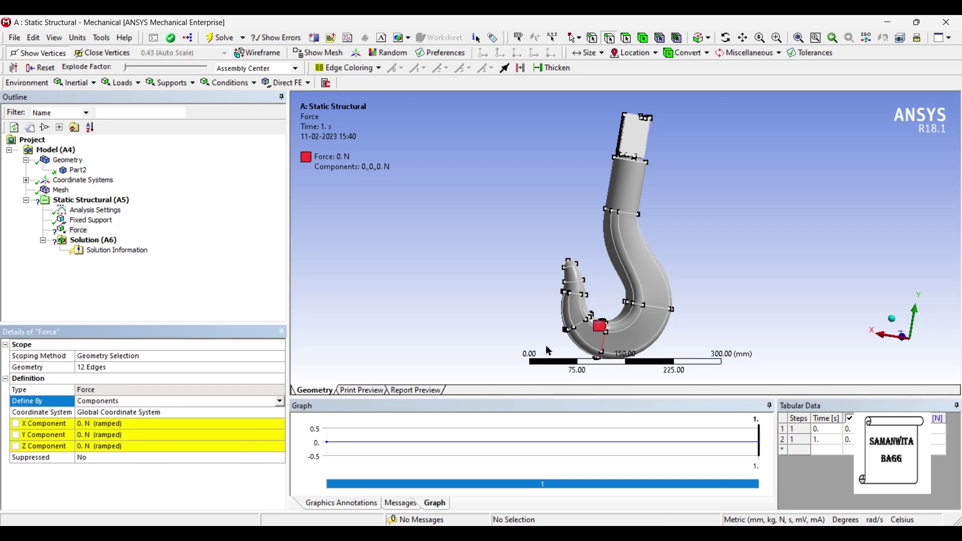
{"action": "left_click", "coordinate": [93, 435]}
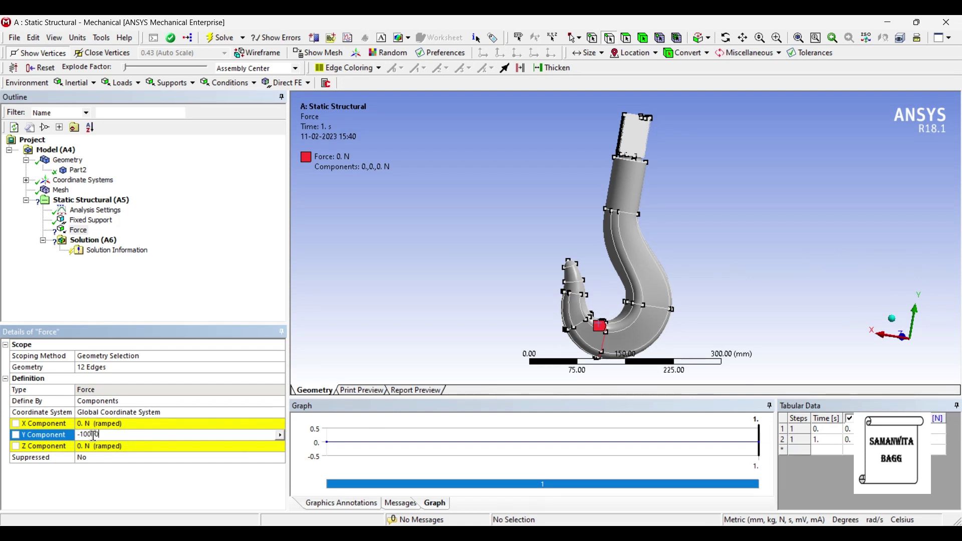
{"action": "type", "text": "-10000"}
{"action": "key", "text": "Return"}
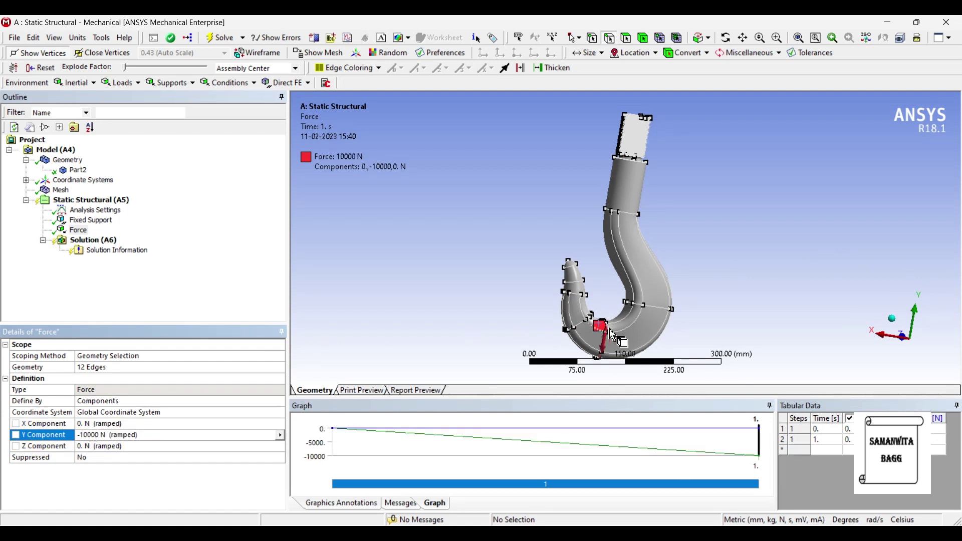
{"action": "scroll", "coordinate": [655, 331], "scroll_direction": "down", "scroll_amount": 2}
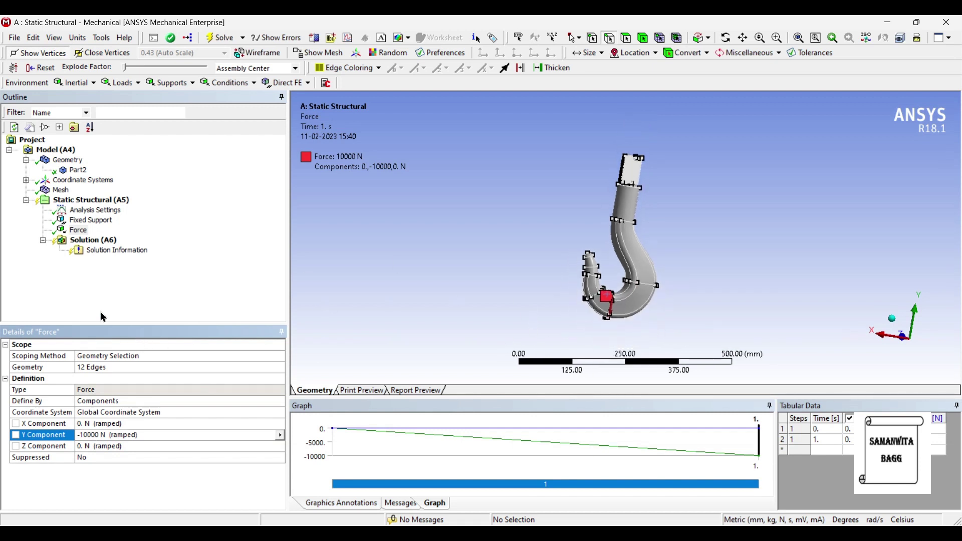
- Insert a Total Deformation result under the Solution
{"action": "right_click", "coordinate": [110, 246]}
{"action": "mouse_move", "coordinate": [117, 248]}
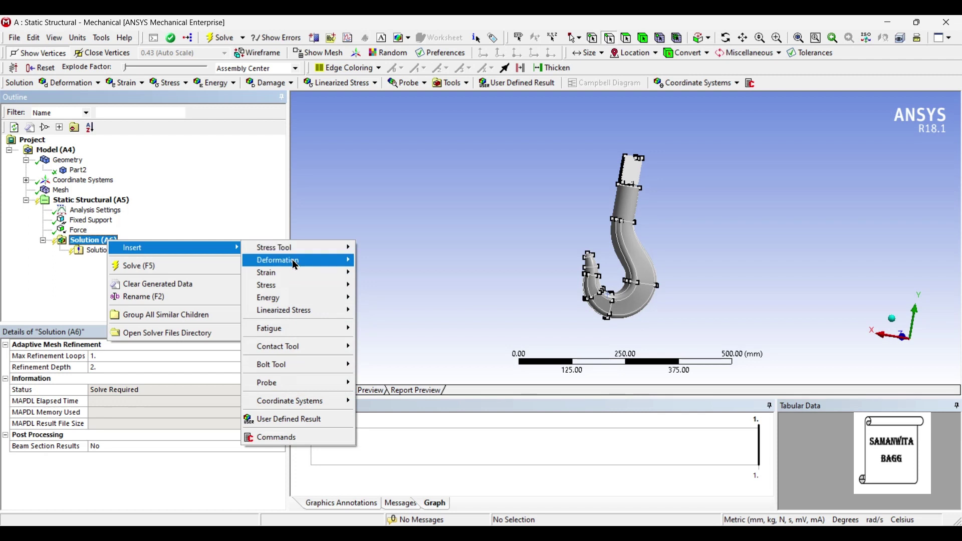
{"action": "mouse_move", "coordinate": [296, 265]}
{"action": "left_click", "coordinate": [384, 261]}
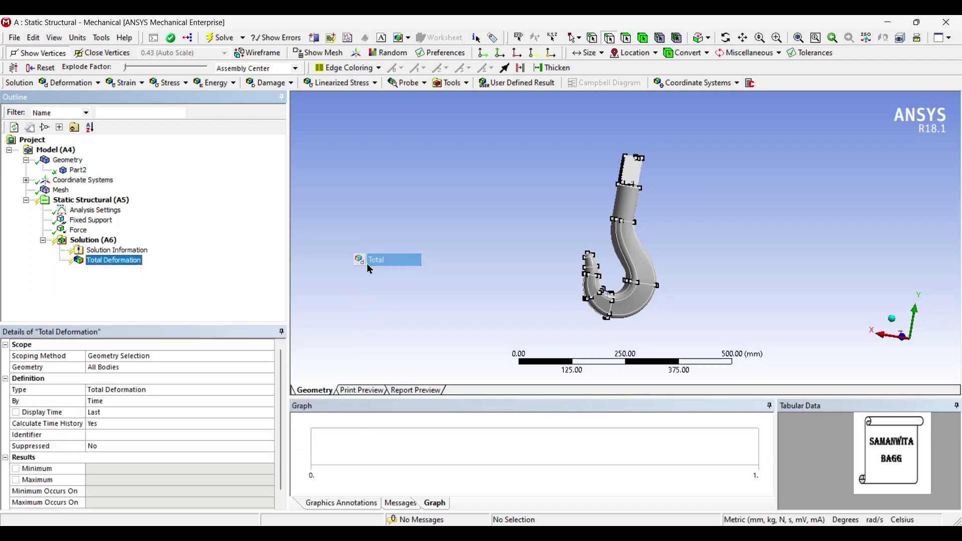
- Insert a Directional Deformation result under the Solution and change its orientation axis
{"action": "right_click", "coordinate": [99, 240]}
{"action": "mouse_move", "coordinate": [115, 246]}
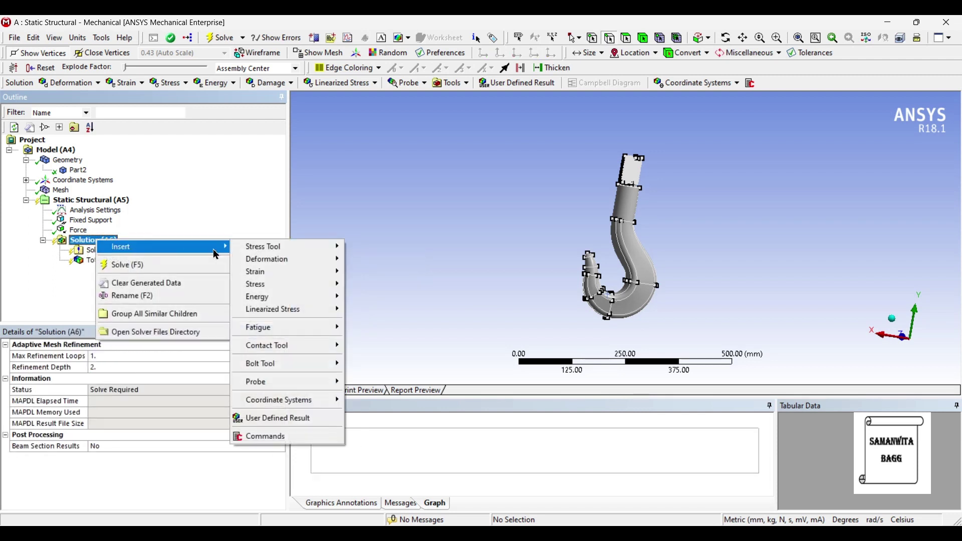
{"action": "mouse_move", "coordinate": [286, 259]}
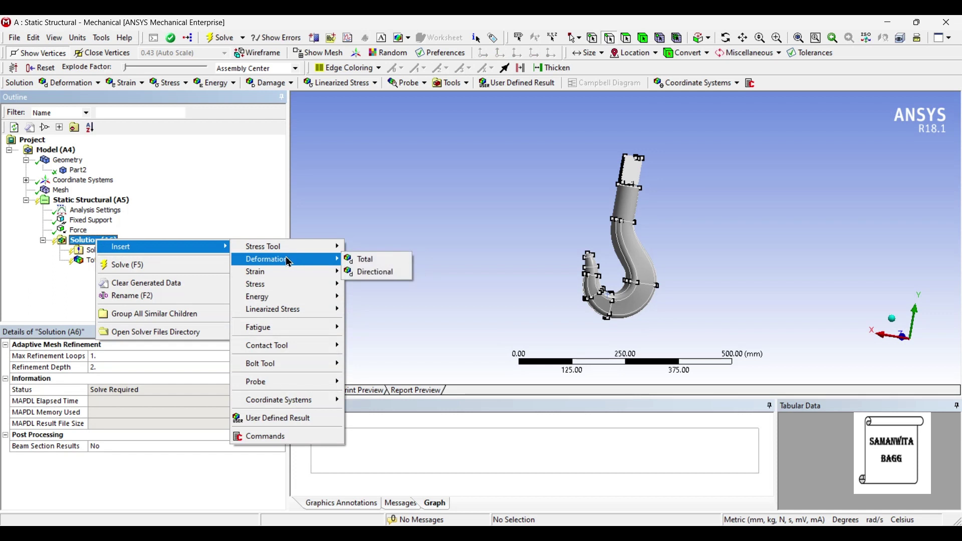
{"action": "left_click", "coordinate": [365, 272]}
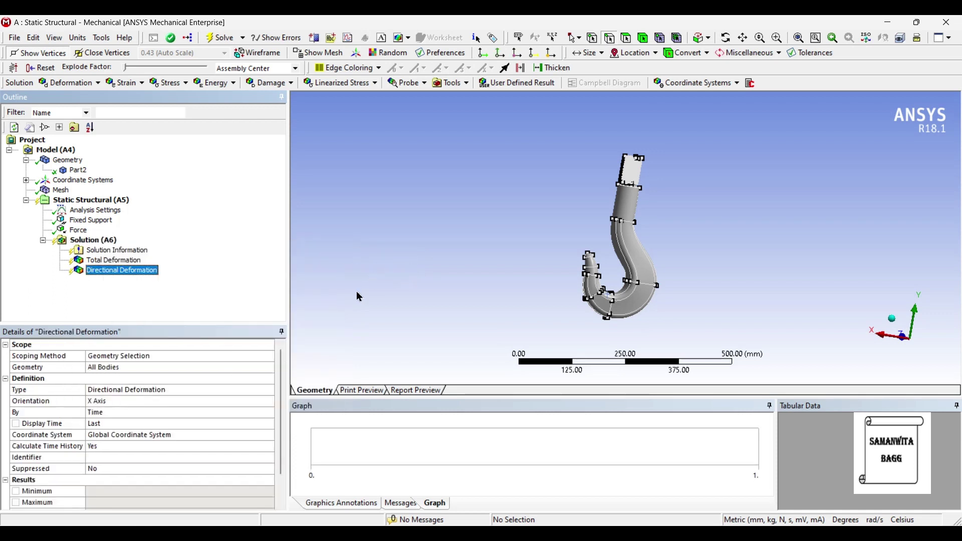
{"action": "left_click", "coordinate": [135, 403]}
{"action": "left_click", "coordinate": [270, 401]}
{"action": "left_click", "coordinate": [181, 421]}
- Insert an Equivalent (von-Mises) stress result and an Equivalent (von-Mises) strain result under the Solution
{"action": "right_click", "coordinate": [93, 241]}
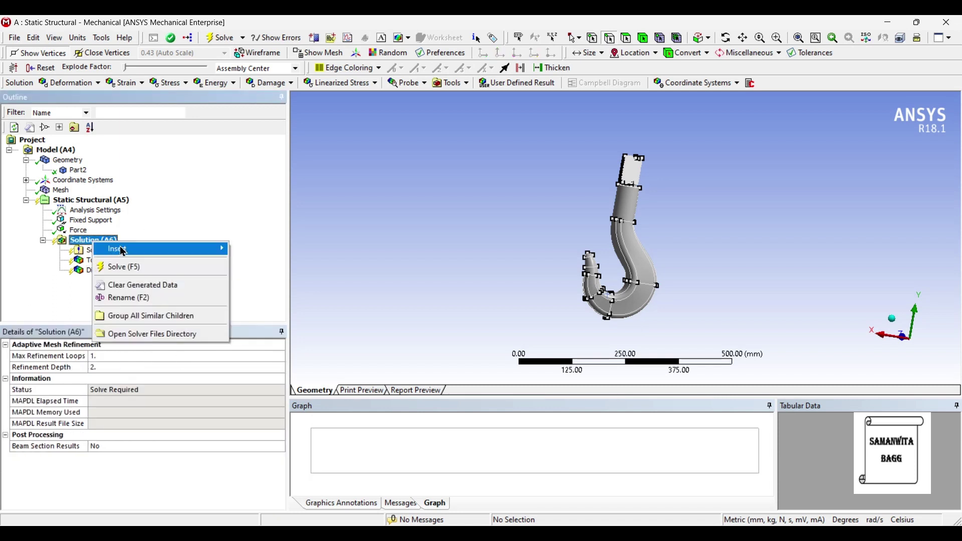
{"action": "mouse_move", "coordinate": [120, 249]}
{"action": "mouse_move", "coordinate": [296, 286]}
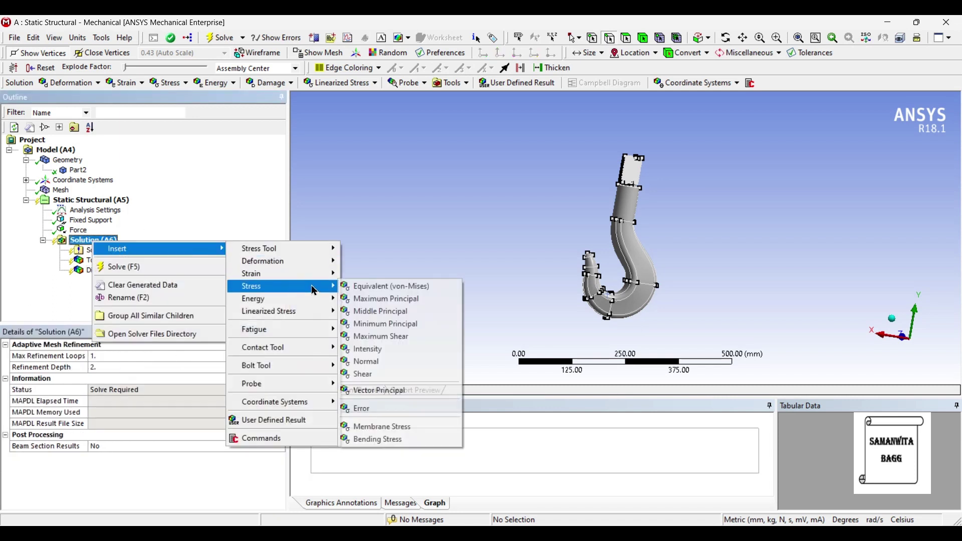
{"action": "left_click", "coordinate": [362, 286]}
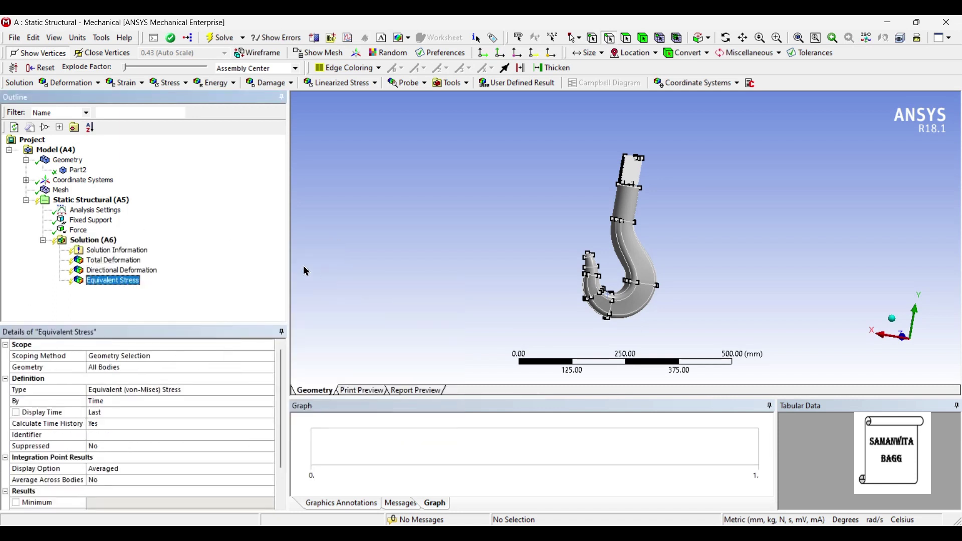
{"action": "right_click", "coordinate": [88, 242]}
{"action": "mouse_move", "coordinate": [181, 249]}
{"action": "mouse_move", "coordinate": [296, 274]}
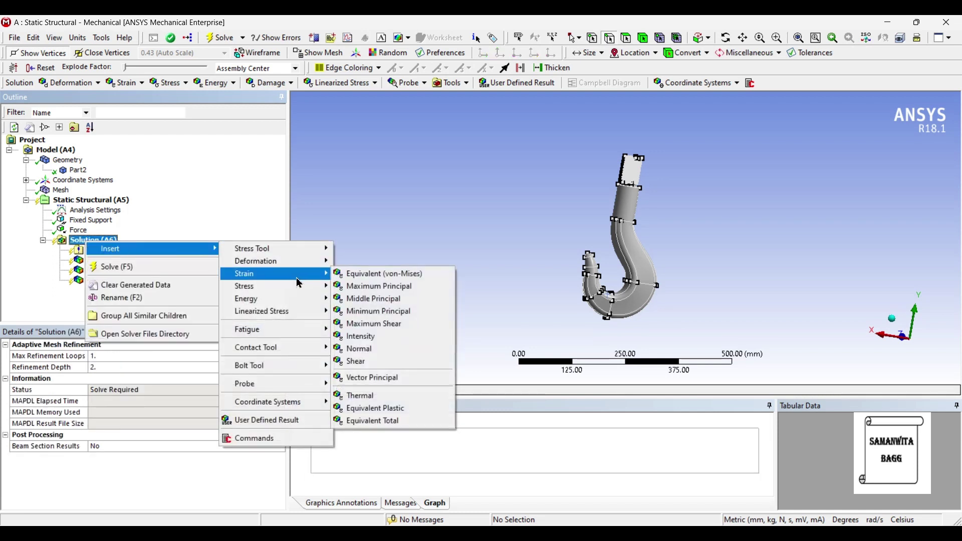
{"action": "left_click", "coordinate": [365, 273]}
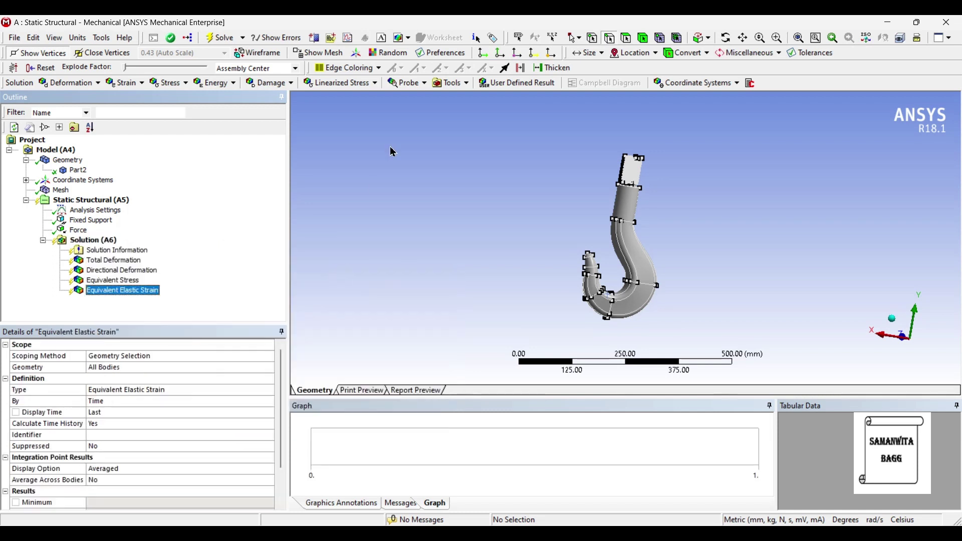
- Add a Stress Tool to the Solution and expand it to show its Safety Factor result
{"action": "left_click", "coordinate": [464, 85]}
{"action": "left_click", "coordinate": [462, 98]}
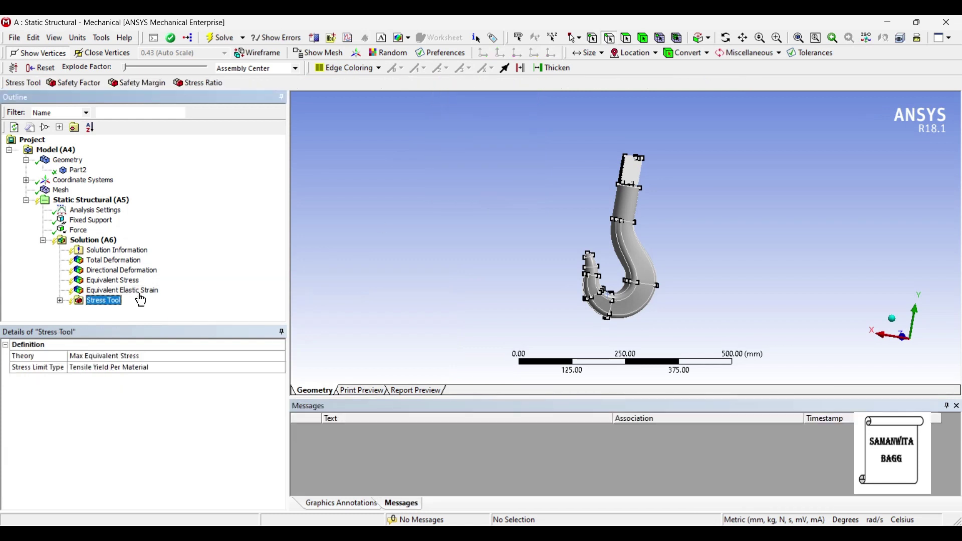
{"action": "left_click", "coordinate": [59, 301]}
- Add a Fatigue Tool to the Solution and set its mean stress theory to Goodman
{"action": "left_click", "coordinate": [93, 240]}
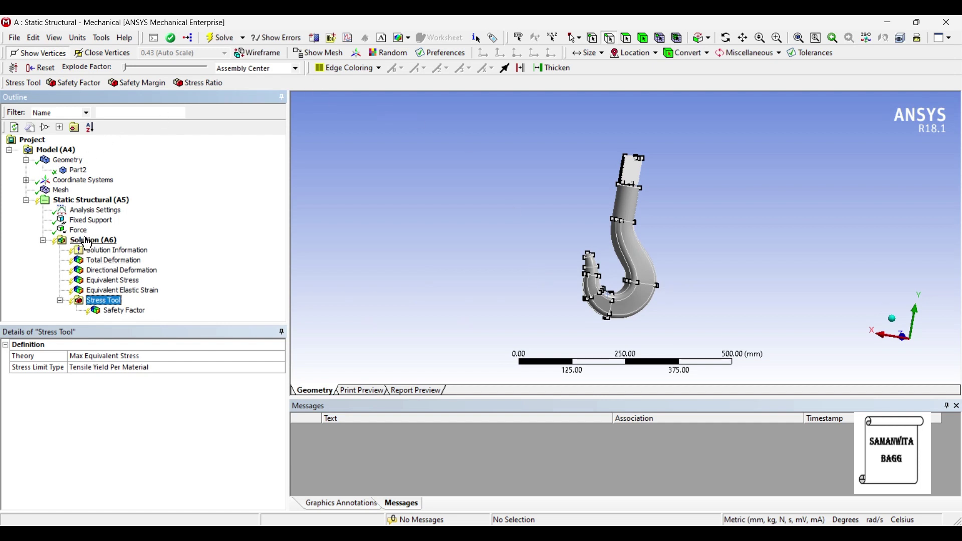
{"action": "left_click", "coordinate": [461, 84]}
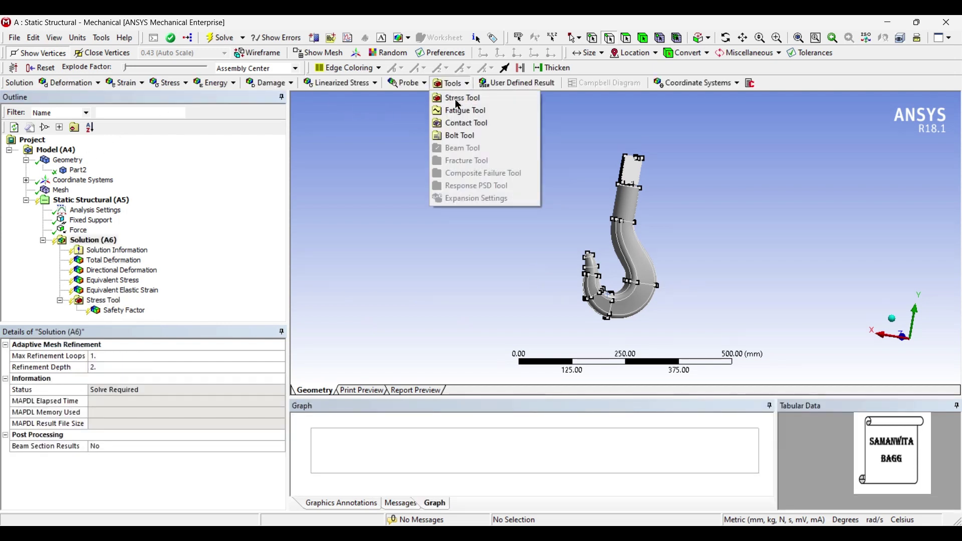
{"action": "left_click", "coordinate": [469, 110]}
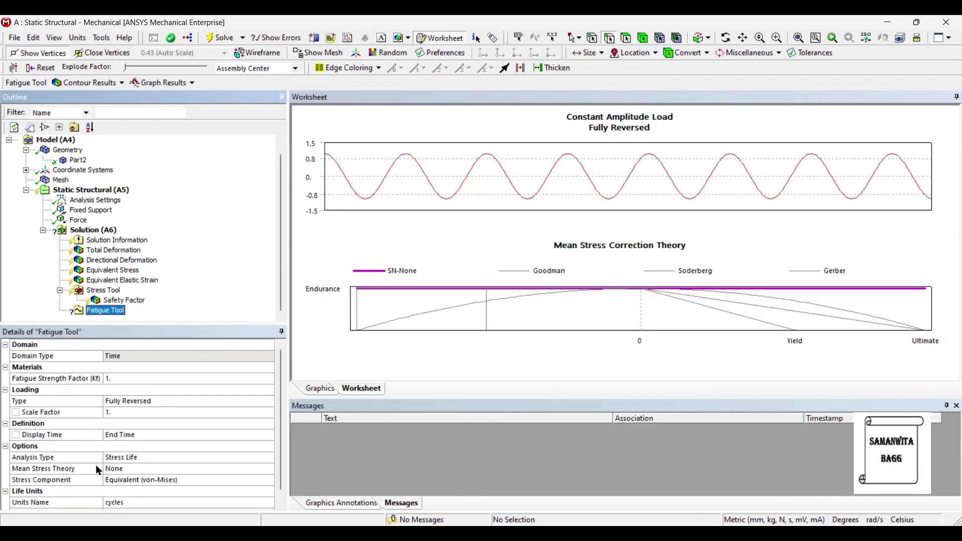
{"action": "left_click", "coordinate": [149, 470]}
{"action": "left_click", "coordinate": [271, 469]}
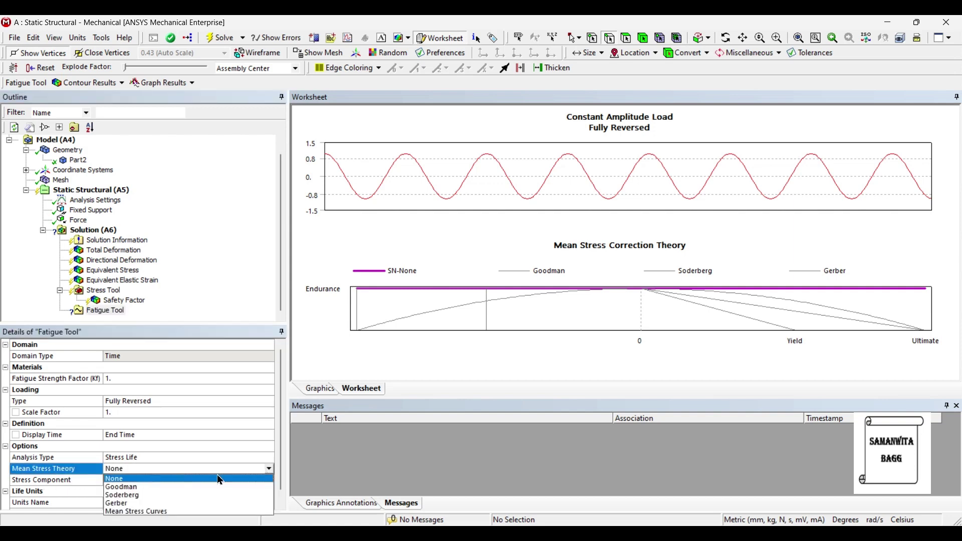
{"action": "left_click", "coordinate": [118, 488]}
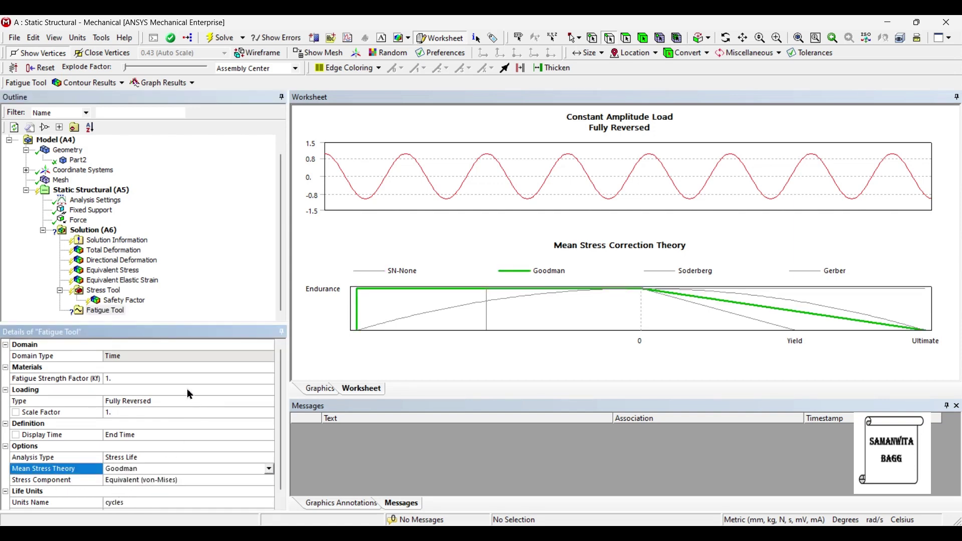
- Insert Life and Damage results under the Fatigue Tool
{"action": "right_click", "coordinate": [105, 314]}
{"action": "mouse_move", "coordinate": [130, 319]}
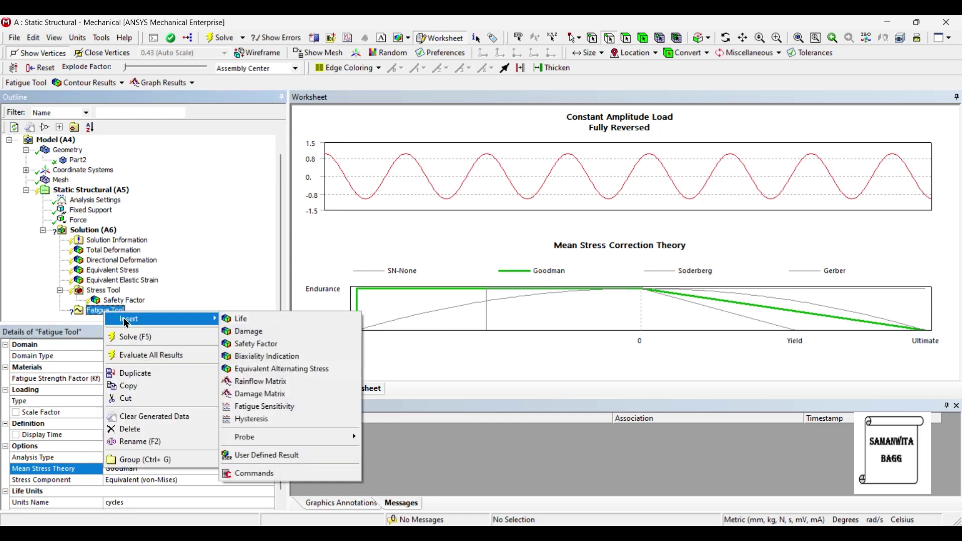
{"action": "left_click", "coordinate": [258, 320]}
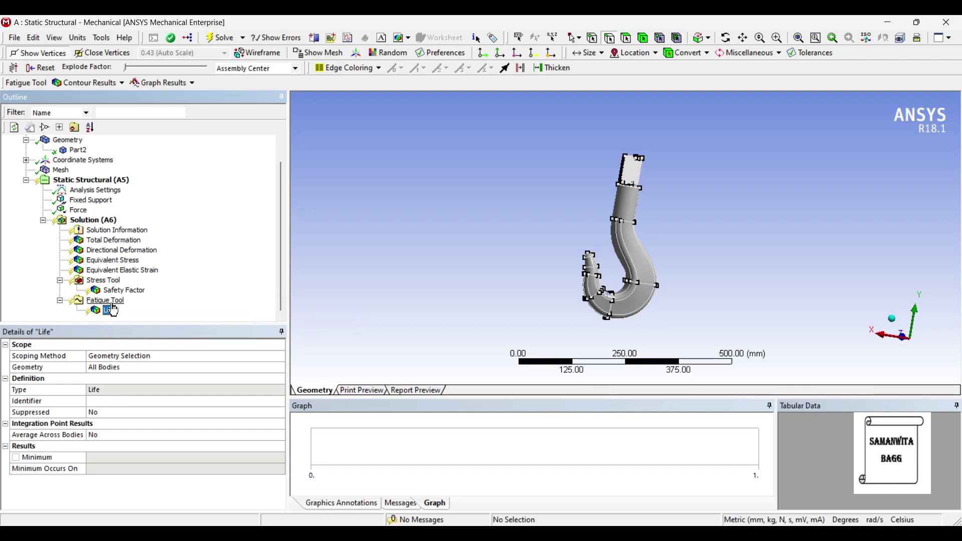
{"action": "left_click", "coordinate": [115, 302]}
{"action": "right_click", "coordinate": [116, 306]}
{"action": "mouse_move", "coordinate": [132, 307]}
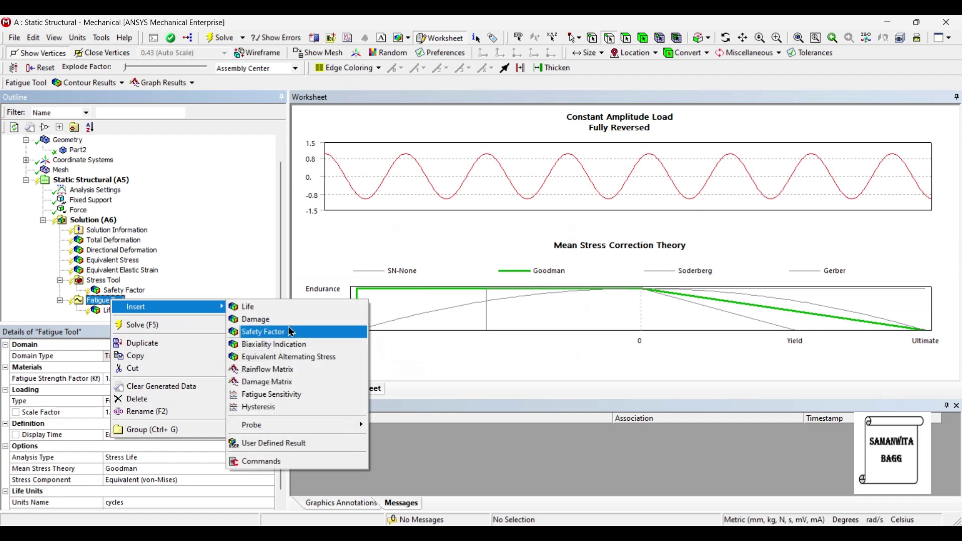
{"action": "left_click", "coordinate": [293, 324]}
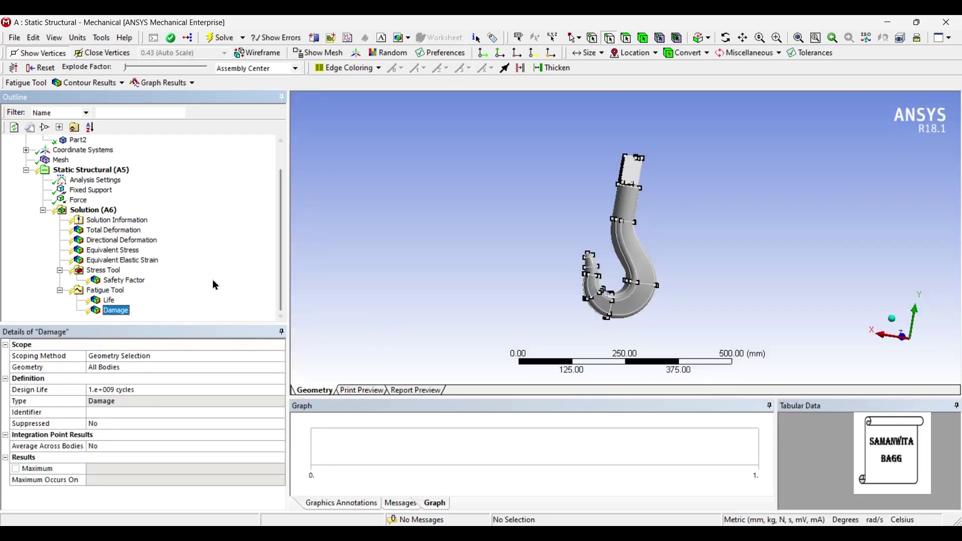
- Solve the static structural analysis for all the requested deformation, stress, strain and fatigue results
{"action": "left_click", "coordinate": [112, 292]}
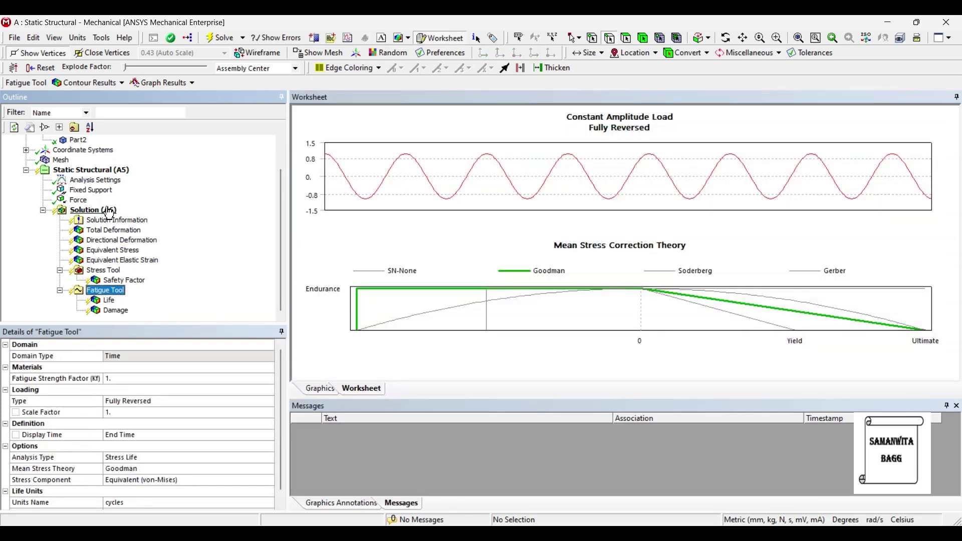
{"action": "left_click", "coordinate": [93, 209]}
{"action": "left_click", "coordinate": [219, 38]}
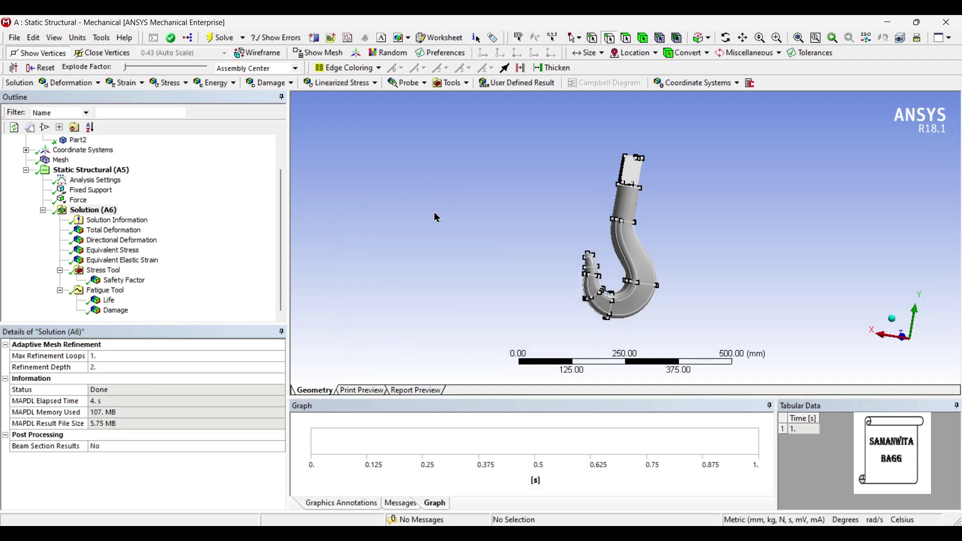
{"action": "middle_click_drag", "start_coordinate": [639, 177], "coordinate": [611, 277]}
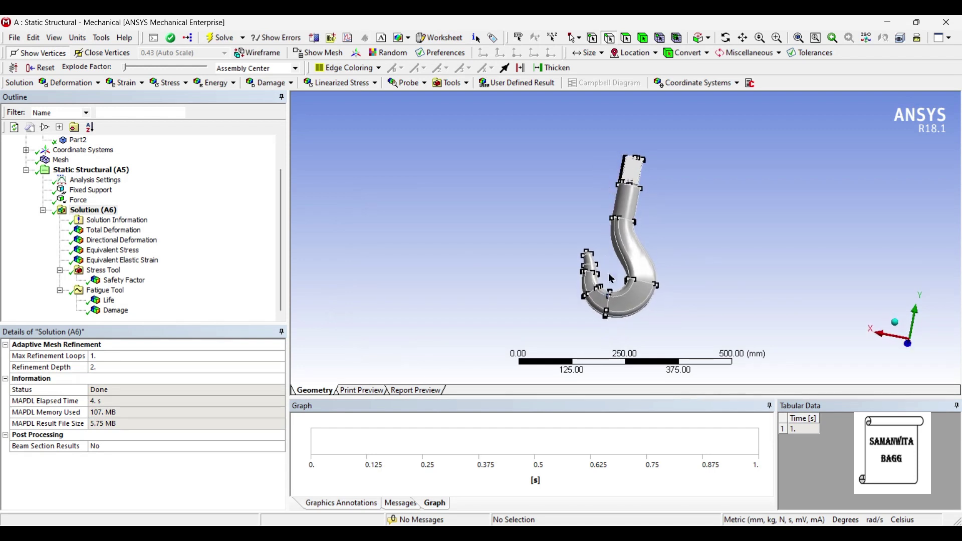
{"action": "middle_click_drag", "start_coordinate": [618, 315], "coordinate": [637, 204]}
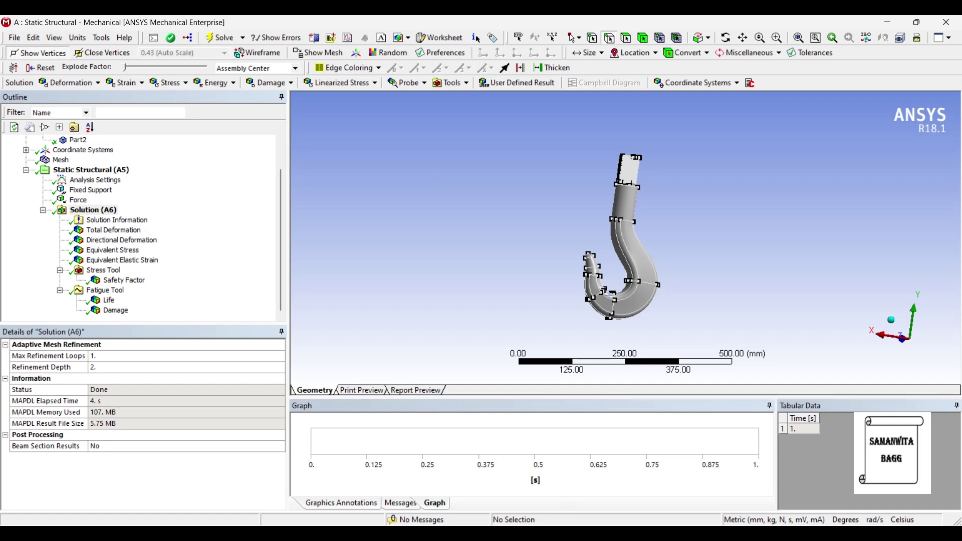
- Switch to Workbench, open Engineering Data and look up Structural Steel in the Favorites of the Engineering Data Sources
{"action": "key", "text": "alt+Tab"}
{"action": "double_click", "coordinate": [194, 127]}
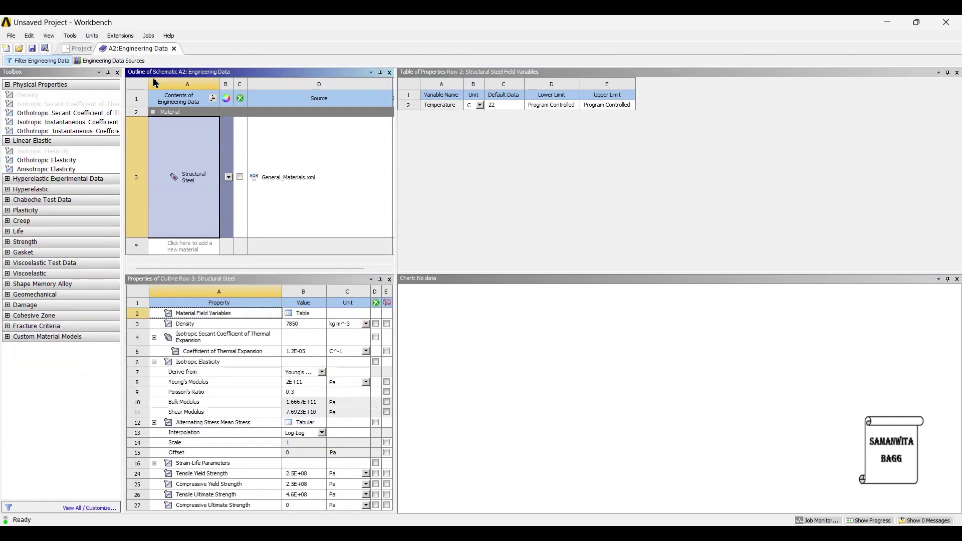
{"action": "left_click", "coordinate": [118, 62]}
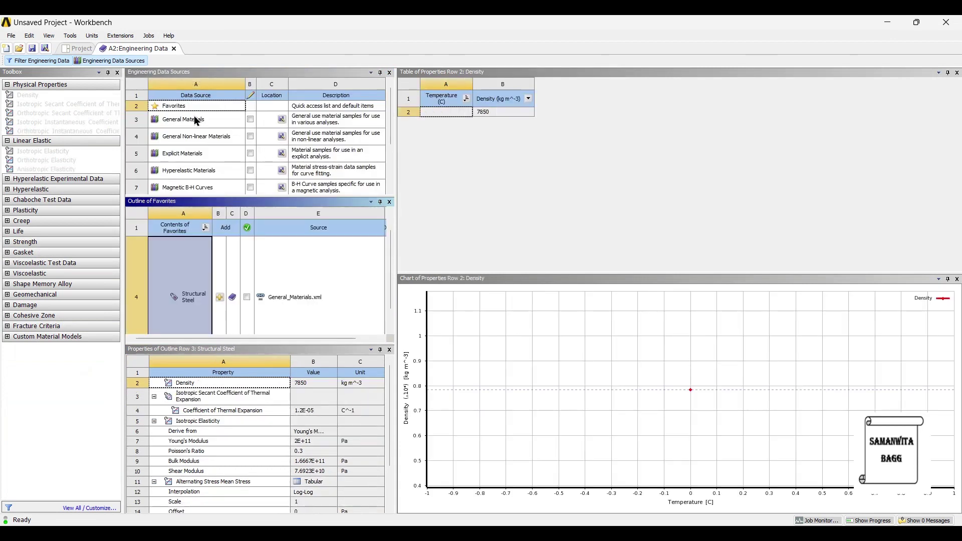
{"action": "left_click", "coordinate": [186, 120]}
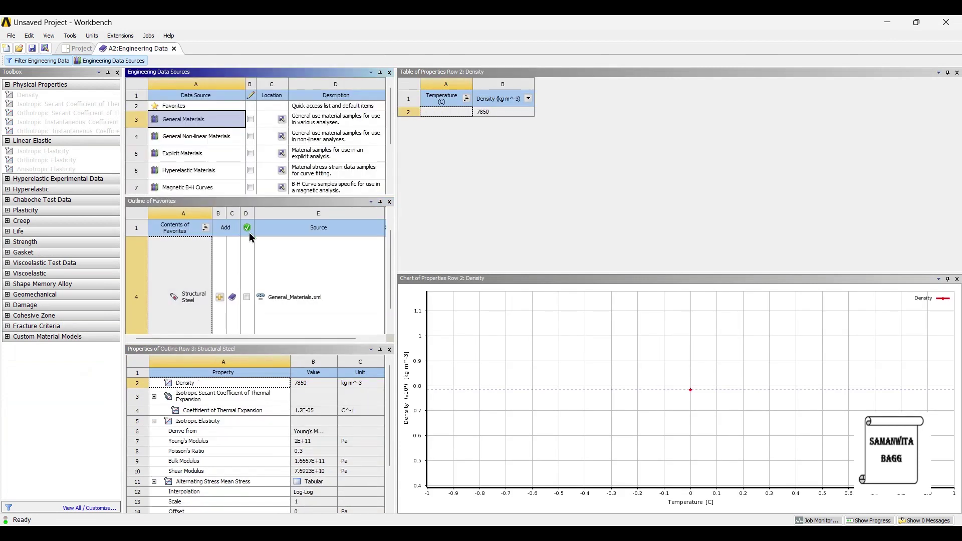
{"action": "left_click", "coordinate": [189, 107]}
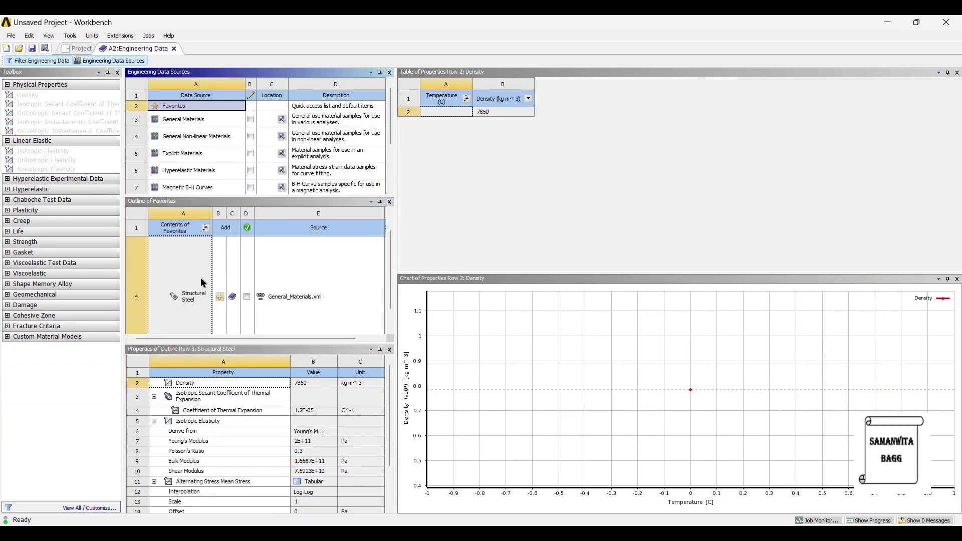
{"action": "left_click", "coordinate": [196, 298]}
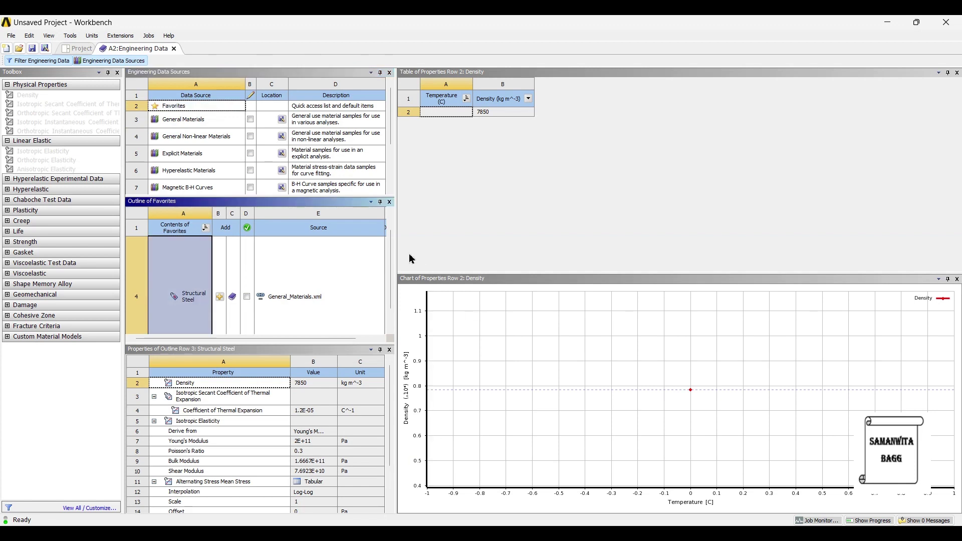
- Widen the material tables, leave the data sources and select Structural Steel among the analysis materials
{"action": "left_click_drag", "start_coordinate": [399, 253], "coordinate": [630, 256]}
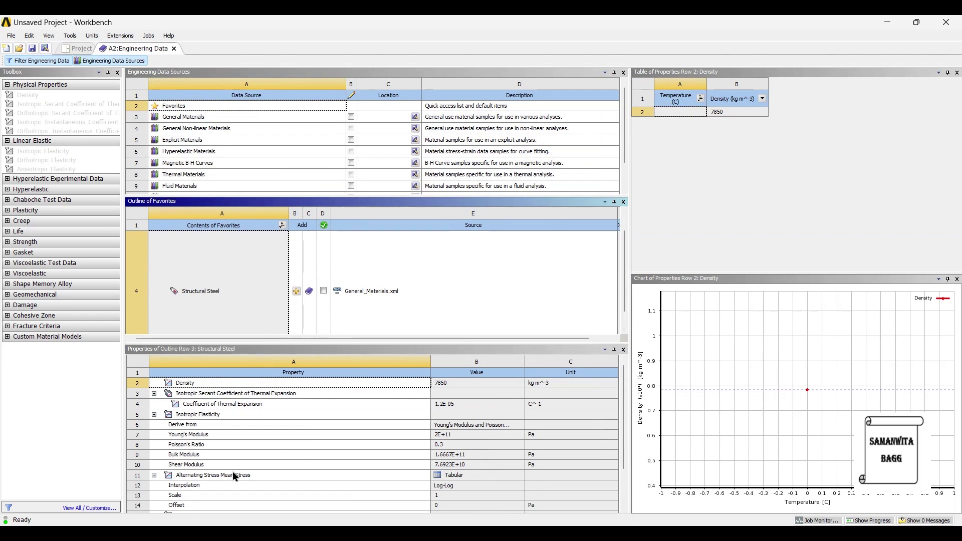
{"action": "left_click", "coordinate": [454, 484]}
{"action": "left_click", "coordinate": [131, 61]}
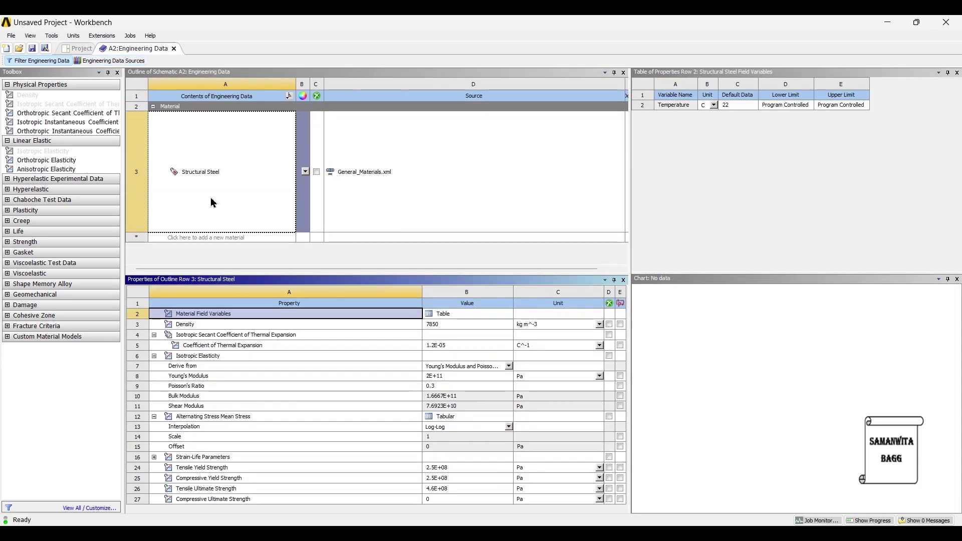
{"action": "left_click", "coordinate": [217, 186]}
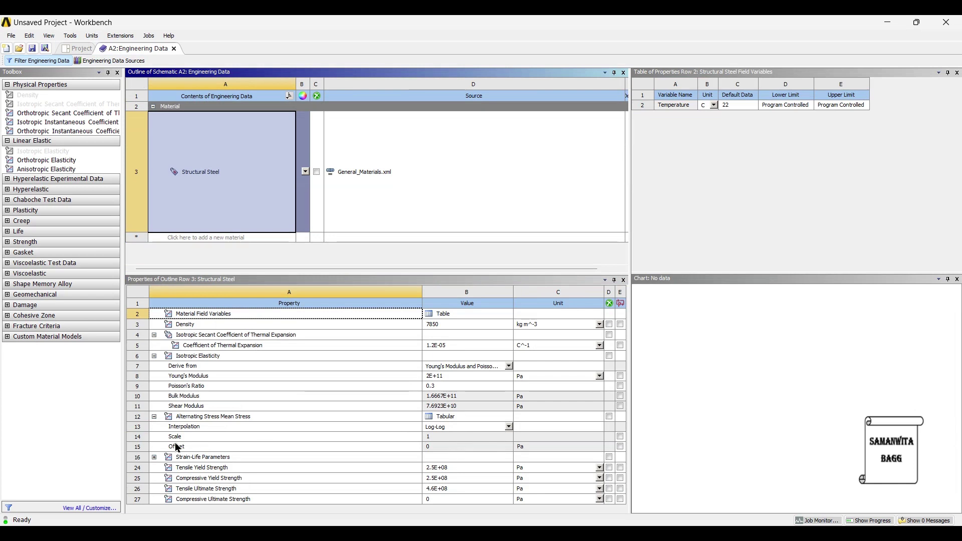
- Set Structural Steel's alternating stress interpolation to Semi-Log and its alternating stress unit to MPa
{"action": "left_click", "coordinate": [509, 426]}
{"action": "left_click", "coordinate": [456, 412]}
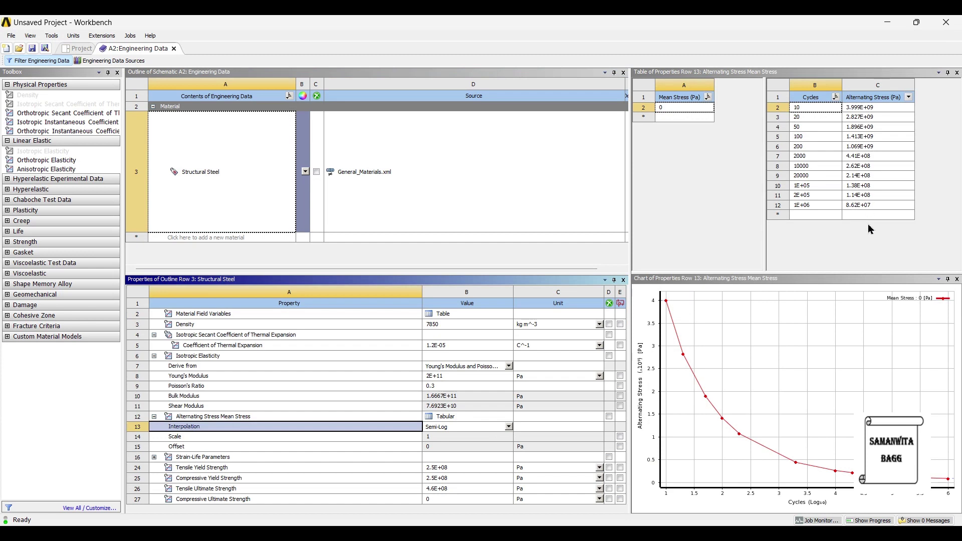
{"action": "left_click", "coordinate": [909, 98]}
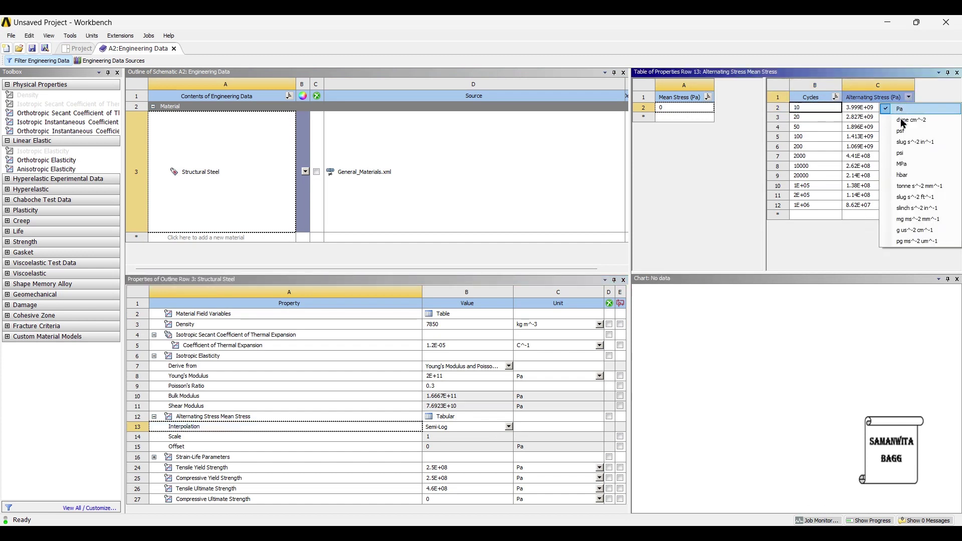
{"action": "left_click", "coordinate": [924, 166]}
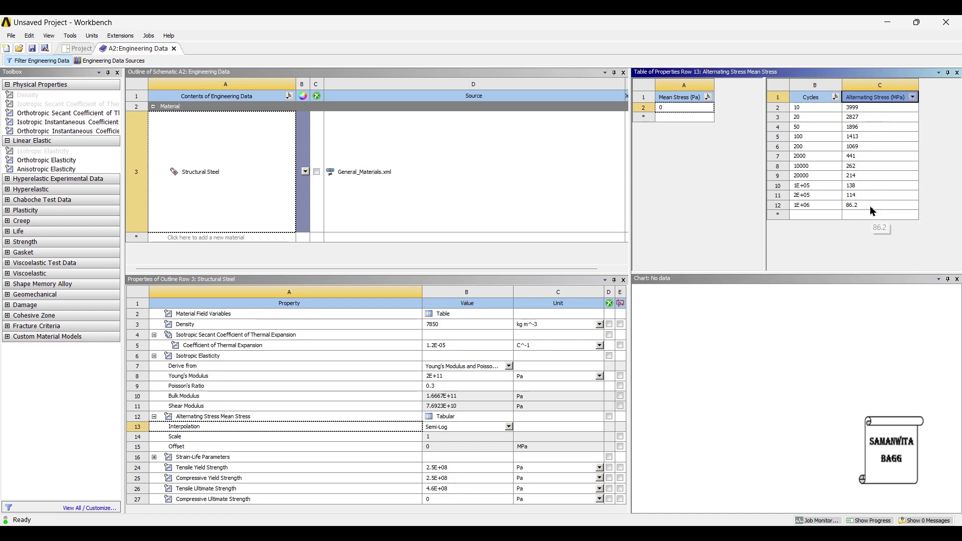
- Switch back to Mechanical, display the Total Deformation result and animate it on the hook
{"action": "left_click", "coordinate": [78, 48]}
{"action": "left_click", "coordinate": [152, 62]}
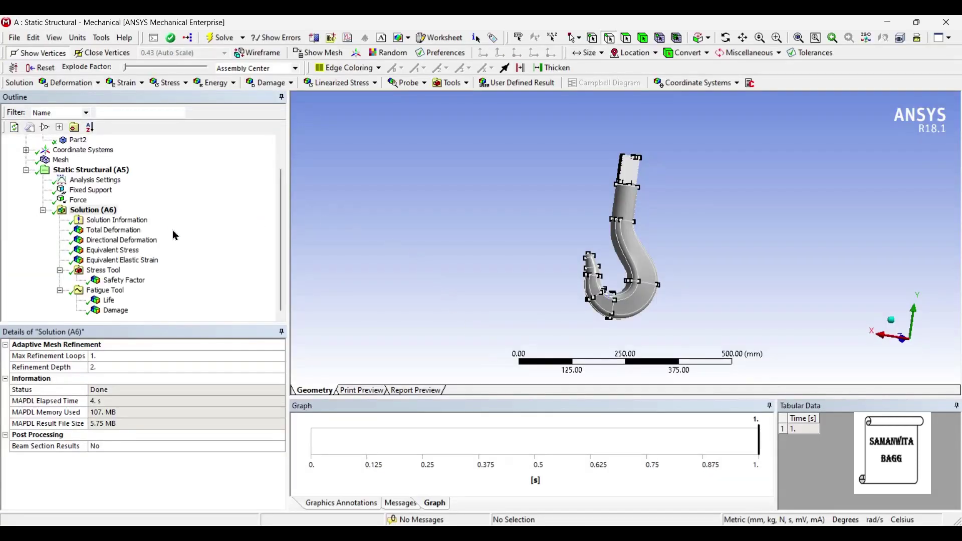
{"action": "left_click", "coordinate": [93, 210]}
{"action": "left_click", "coordinate": [113, 229]}
{"action": "left_click_drag", "start_coordinate": [603, 308], "coordinate": [635, 236]}
{"action": "left_click_drag", "start_coordinate": [641, 195], "coordinate": [607, 178]}
{"action": "scroll", "coordinate": [627, 247], "scroll_direction": "up", "scroll_amount": 1}
{"action": "left_click_drag", "start_coordinate": [671, 272], "coordinate": [669, 254]}
{"action": "left_click", "coordinate": [340, 422]}
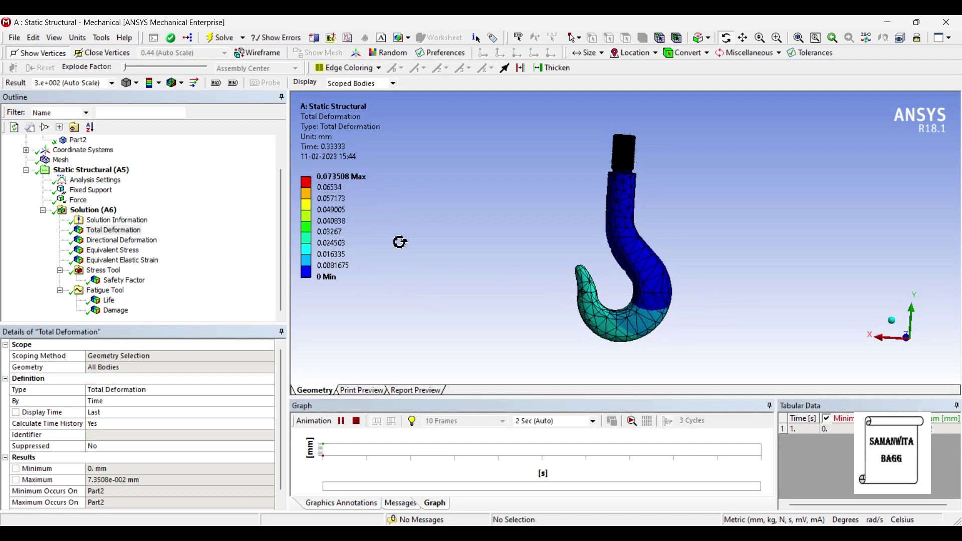
- Display the Y-axis Directional Deformation result, play its animation and stop it
{"action": "left_click", "coordinate": [123, 240]}
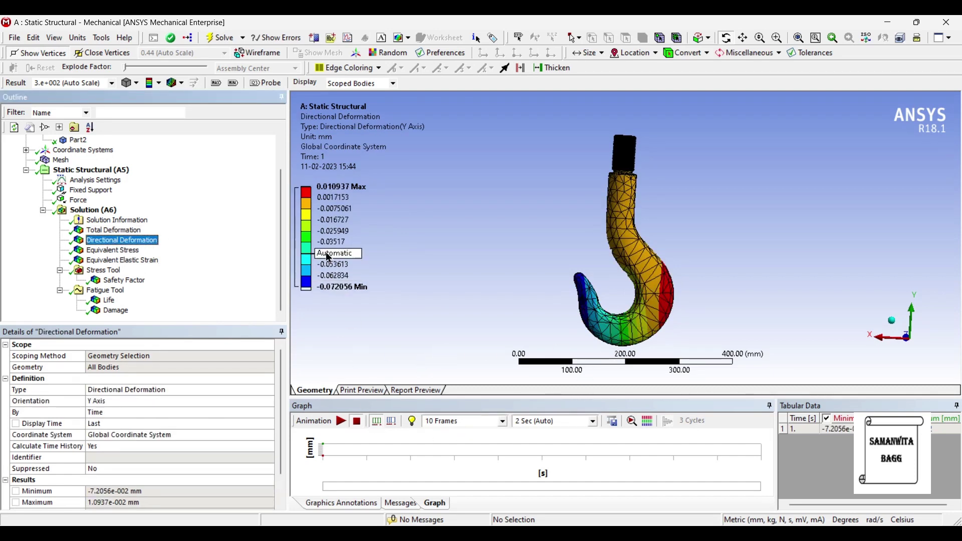
{"action": "left_click", "coordinate": [350, 198]}
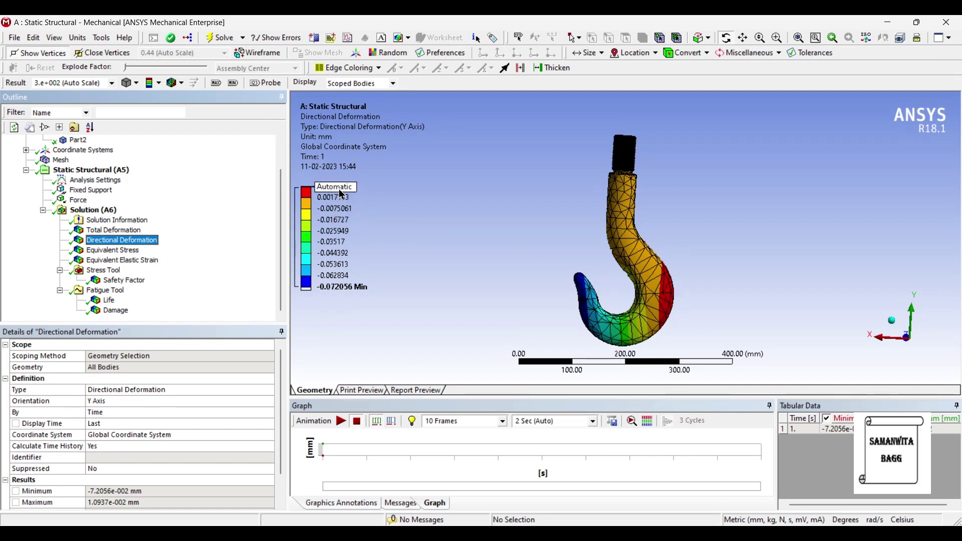
{"action": "left_click", "coordinate": [340, 420]}
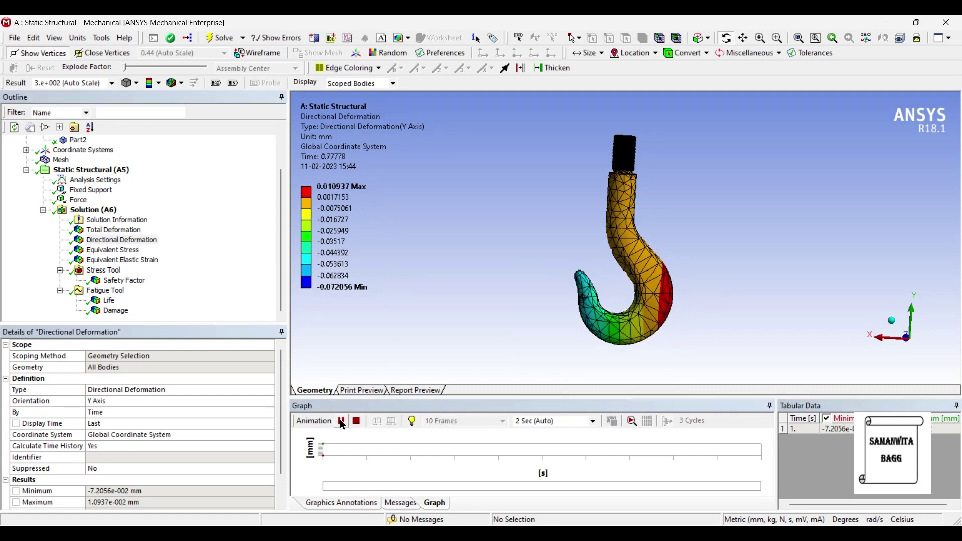
{"action": "left_click", "coordinate": [341, 421]}
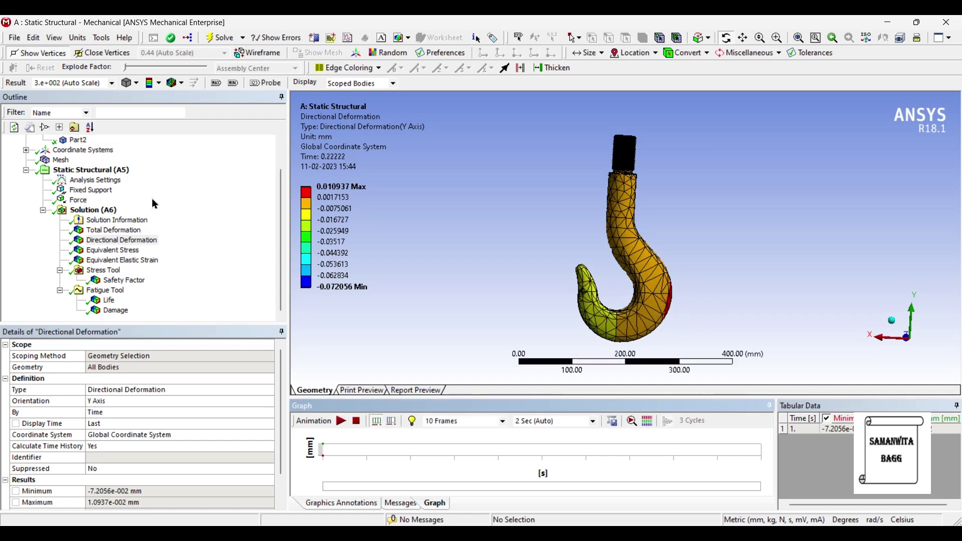
- Display the Equivalent Stress result and animate it while examining the hook's inner curve, then pause the animation
{"action": "left_click", "coordinate": [113, 250]}
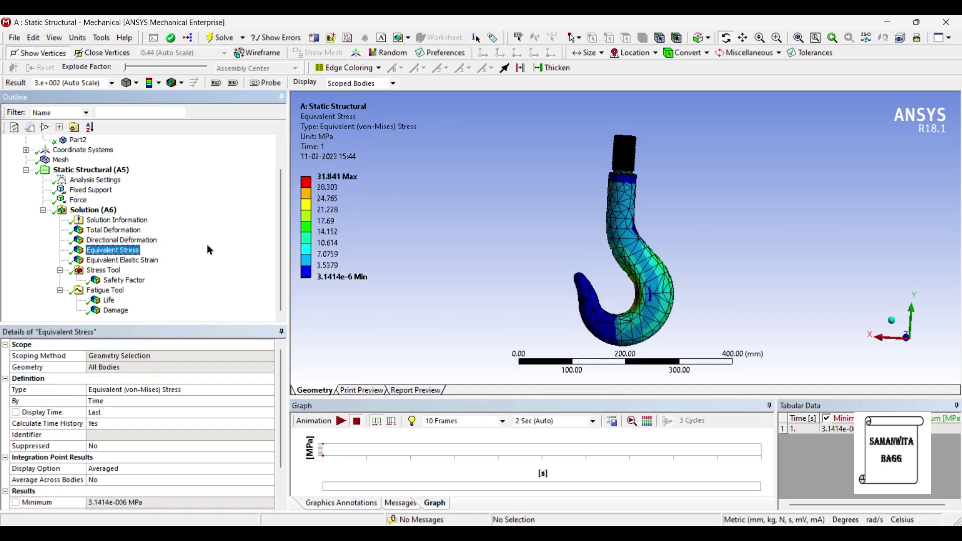
{"action": "left_click", "coordinate": [350, 189]}
{"action": "left_click", "coordinate": [341, 421]}
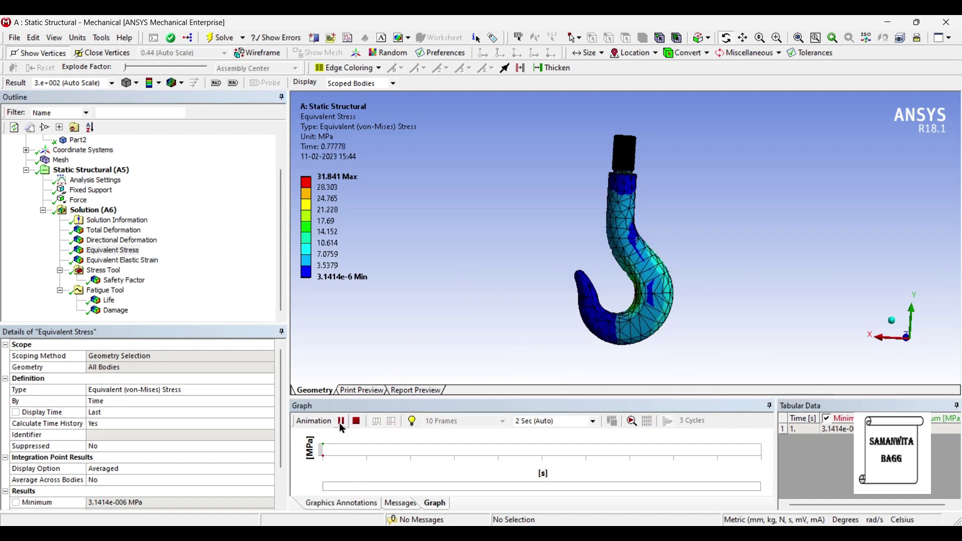
{"action": "left_click_drag", "start_coordinate": [721, 262], "coordinate": [741, 262]}
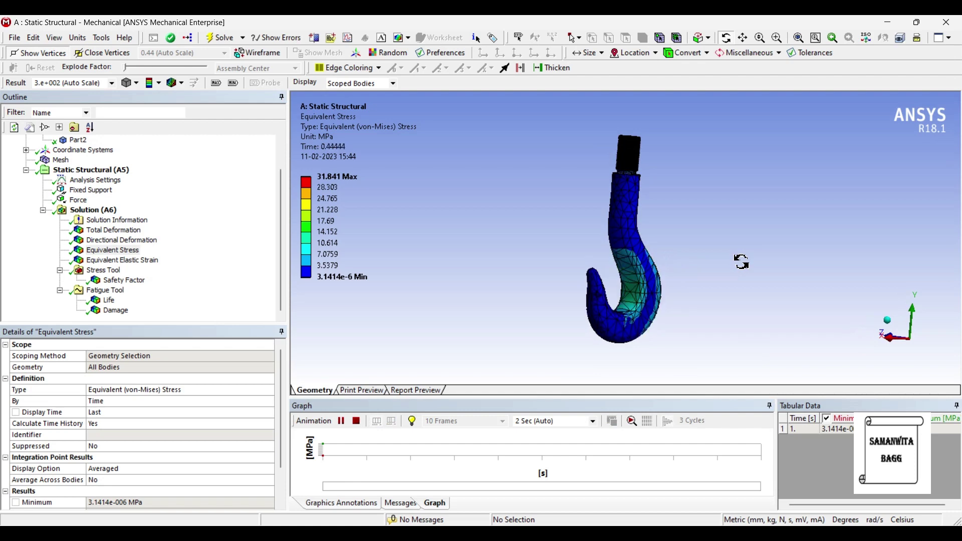
{"action": "left_click", "coordinate": [341, 422]}
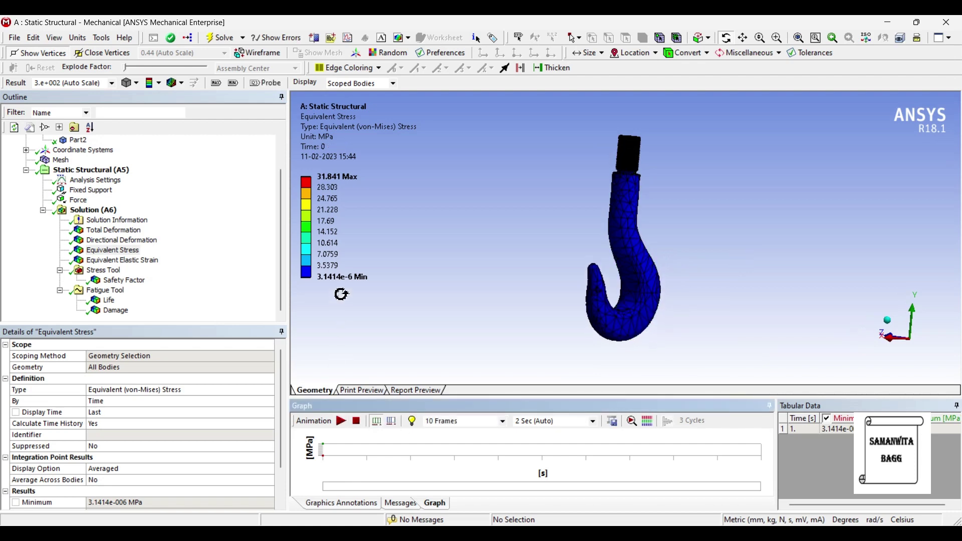
- Display the Equivalent Elastic Strain result, examine its animation from several angles and pause it
{"action": "left_click", "coordinate": [125, 261]}
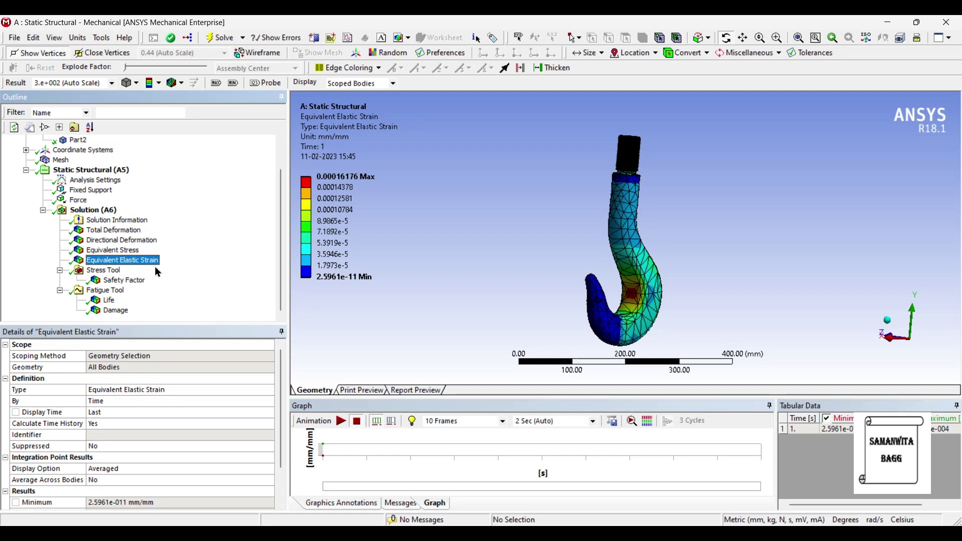
{"action": "middle_click_drag", "start_coordinate": [580, 229], "coordinate": [583, 227]}
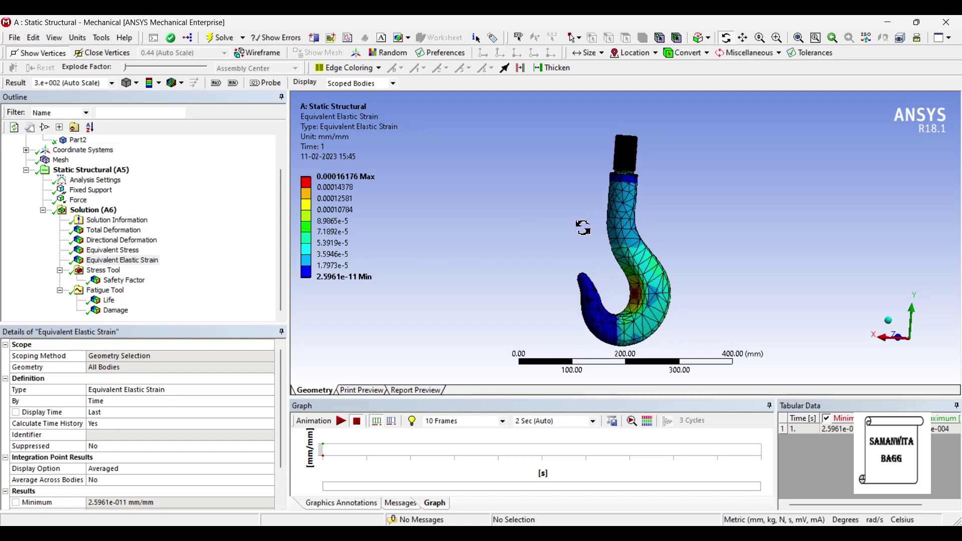
{"action": "left_click", "coordinate": [341, 420]}
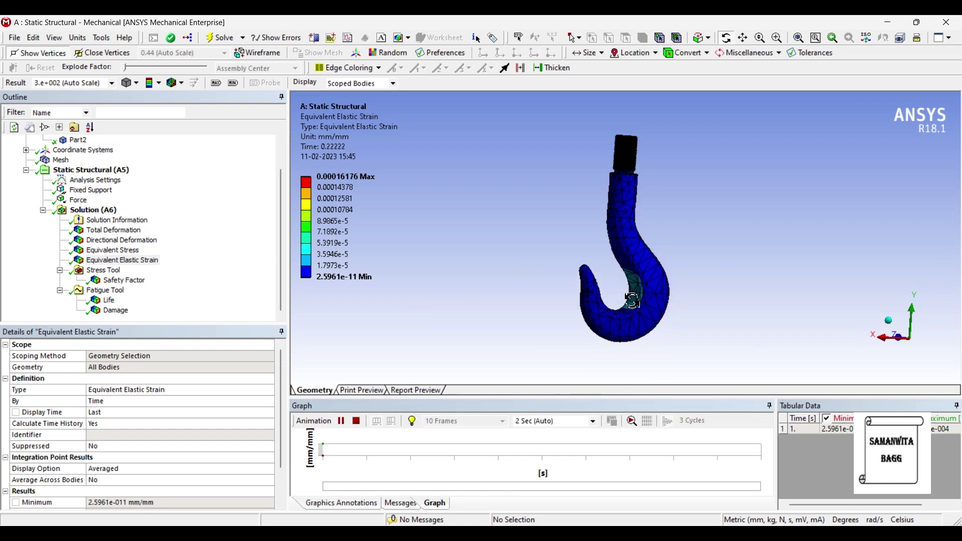
{"action": "middle_click_drag", "start_coordinate": [625, 314], "coordinate": [656, 274]}
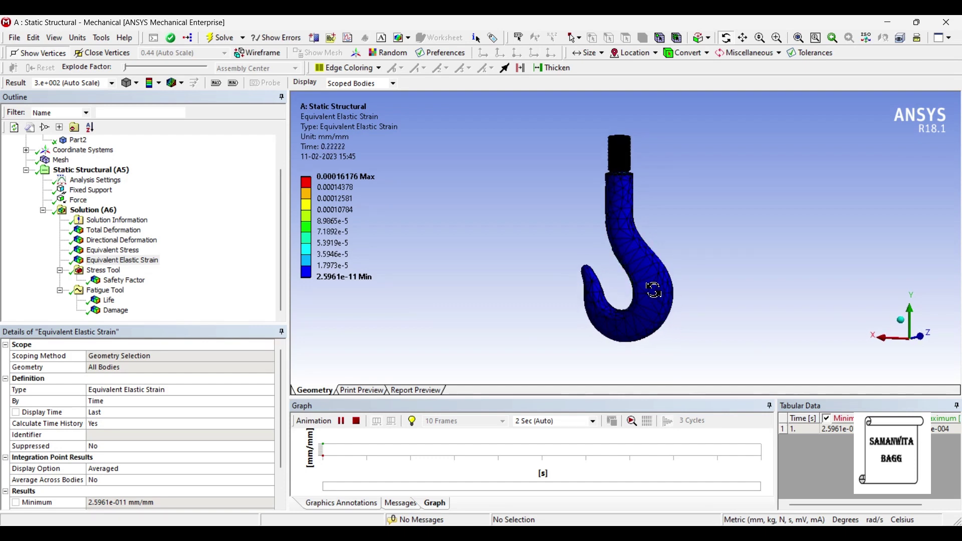
{"action": "middle_click_drag", "start_coordinate": [677, 282], "coordinate": [656, 283]}
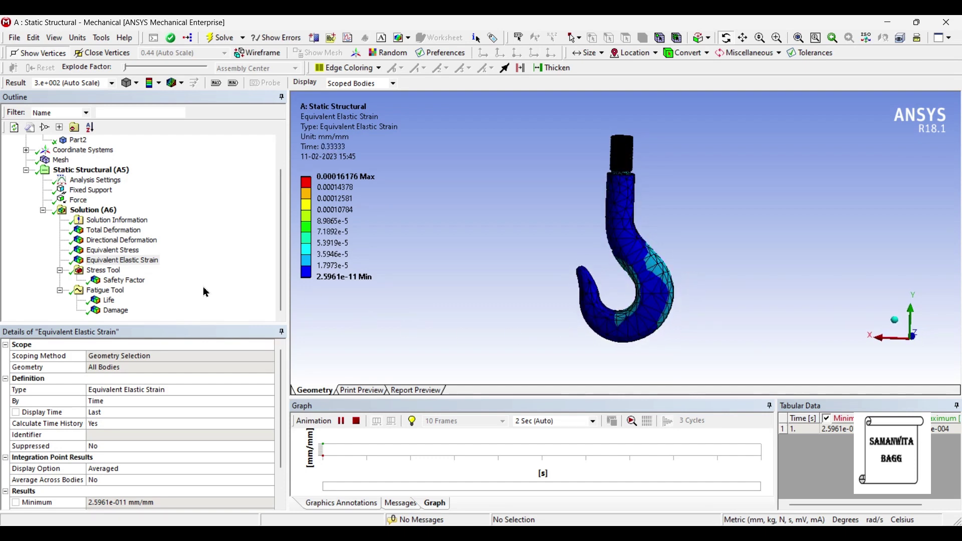
{"action": "left_click", "coordinate": [340, 421]}
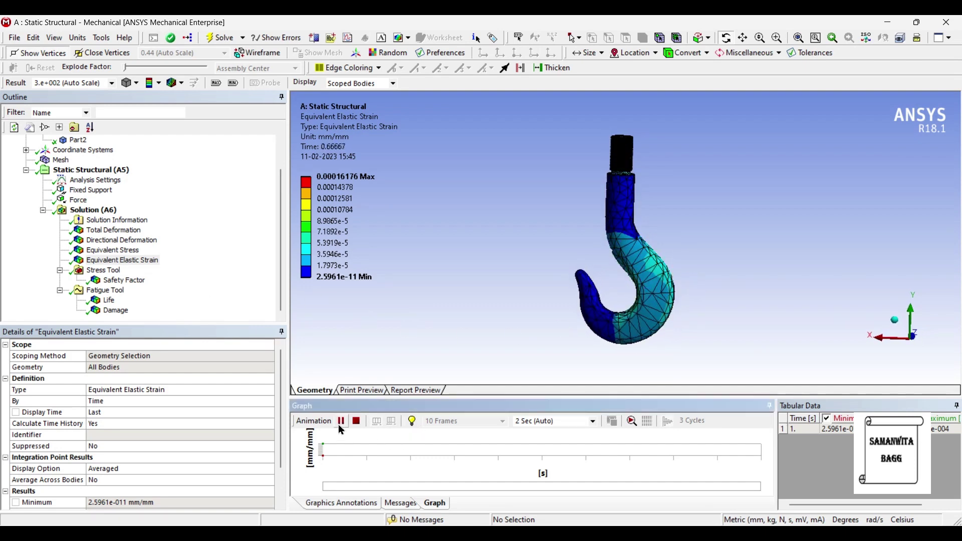
- Display the Safety Factor result and add more contour bands to its legend
{"action": "left_click", "coordinate": [122, 280]}
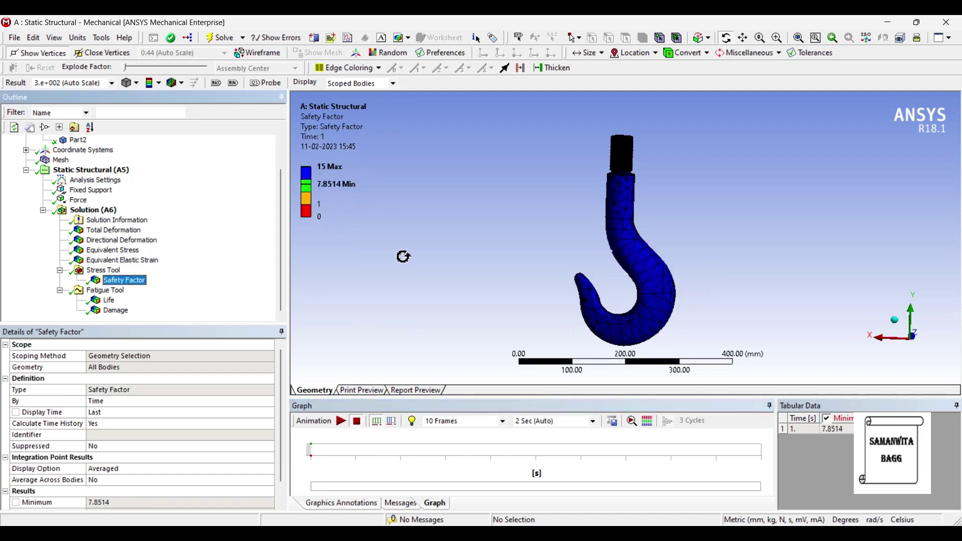
{"action": "left_click", "coordinate": [310, 186]}
{"action": "left_click", "coordinate": [295, 180]}
{"action": "left_click", "coordinate": [295, 180]}
{"action": "left_click", "coordinate": [295, 181]}
{"action": "left_click", "coordinate": [295, 180]}
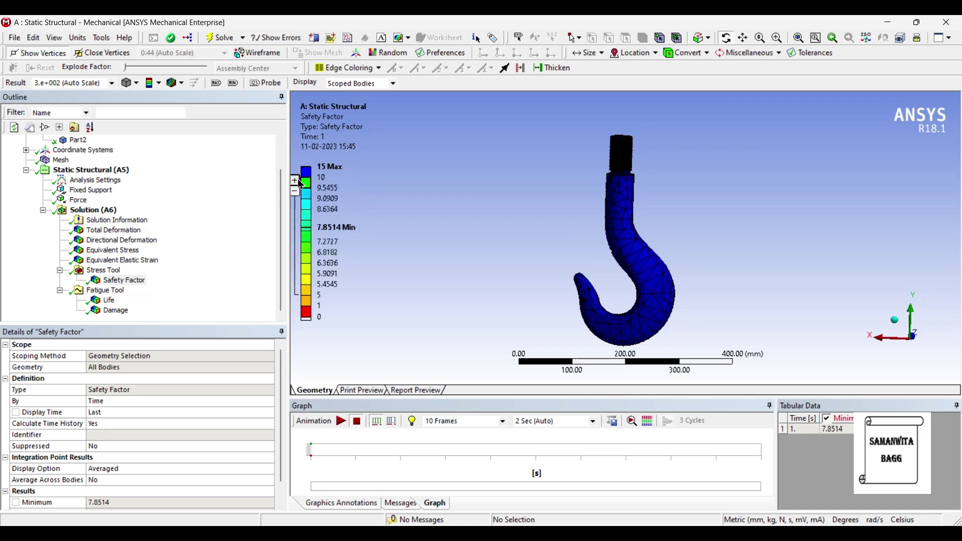
- Examine the low Safety Factor zone on the hook's inner curve up close and briefly animate the result
{"action": "middle_click_drag", "start_coordinate": [678, 257], "coordinate": [765, 236]}
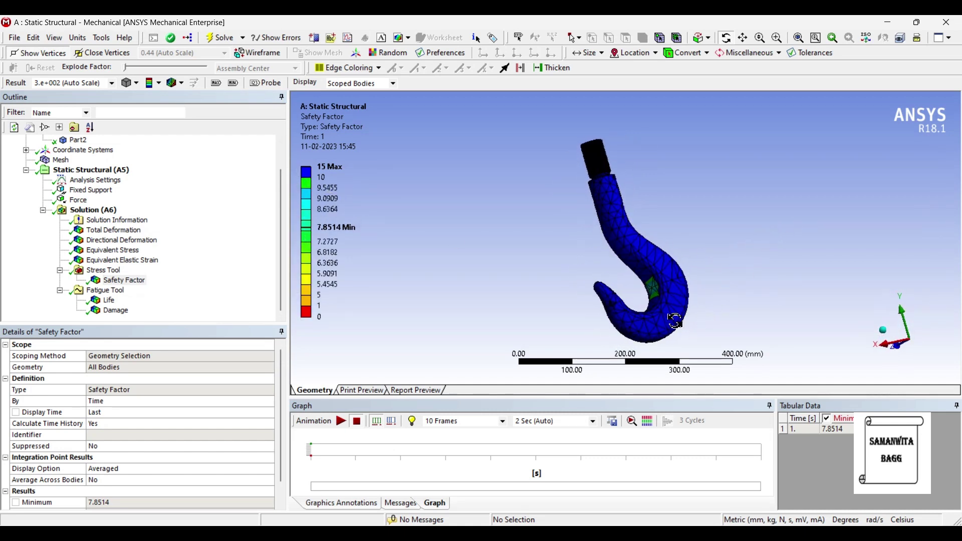
{"action": "scroll", "coordinate": [672, 327], "scroll_direction": "up", "scroll_amount": 2}
{"action": "middle_click_drag", "start_coordinate": [671, 327], "coordinate": [706, 325]}
{"action": "scroll", "coordinate": [684, 311], "scroll_direction": "up", "scroll_amount": 1}
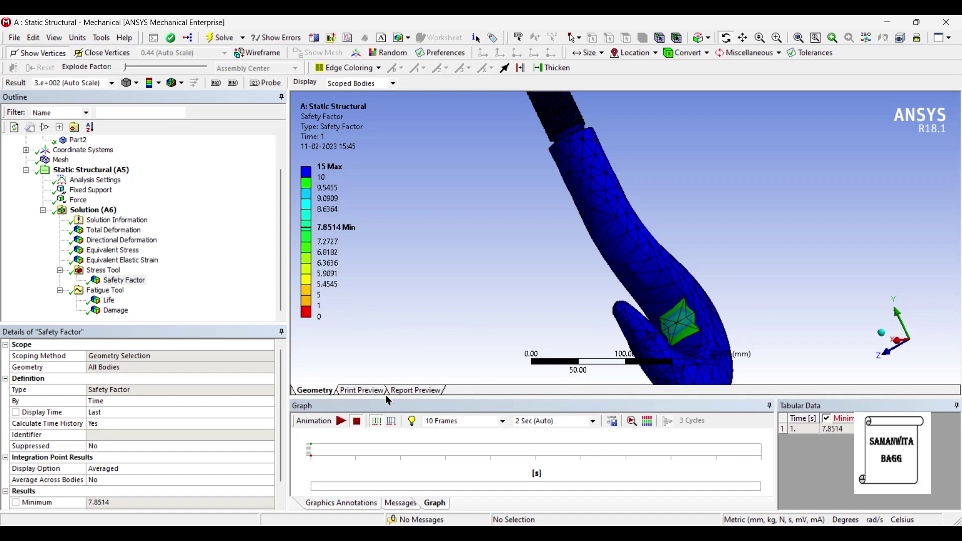
{"action": "left_click", "coordinate": [343, 422]}
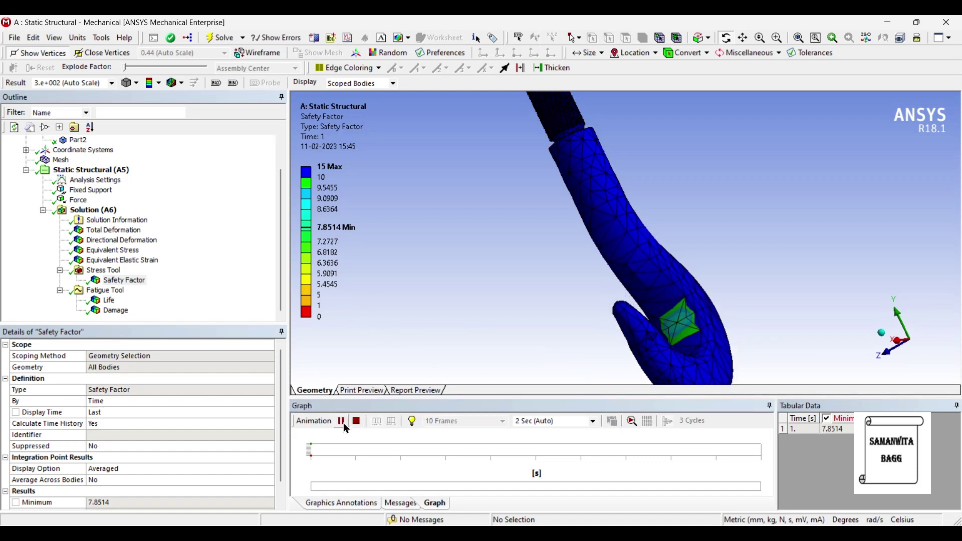
{"action": "left_click", "coordinate": [341, 420]}
{"action": "middle_click_drag", "start_coordinate": [641, 256], "coordinate": [662, 304]}
- Review the Life and Damage results of the Fatigue Tool on the whole hook
{"action": "left_click", "coordinate": [109, 301]}
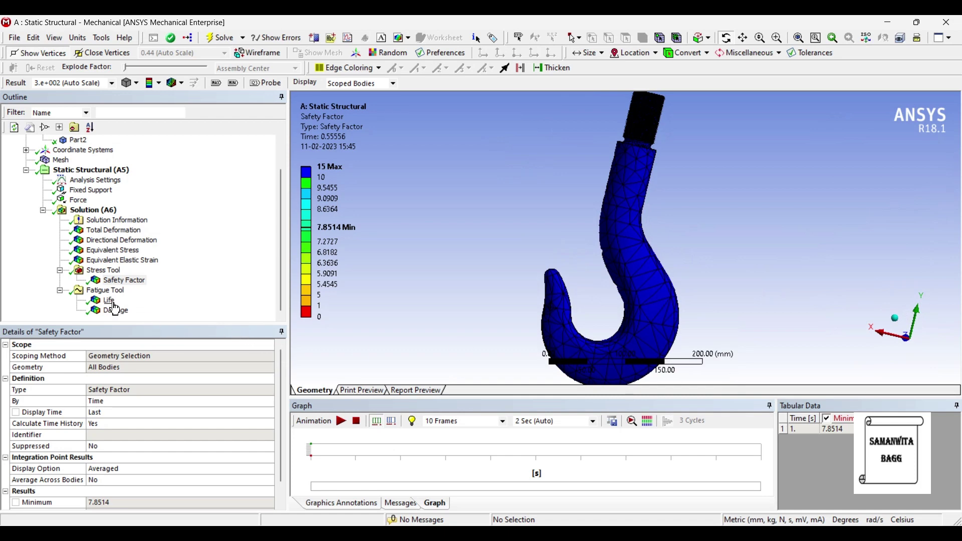
{"action": "middle_click_drag", "start_coordinate": [654, 346], "coordinate": [651, 350]}
{"action": "scroll", "coordinate": [630, 168], "scroll_direction": "down", "scroll_amount": 2}
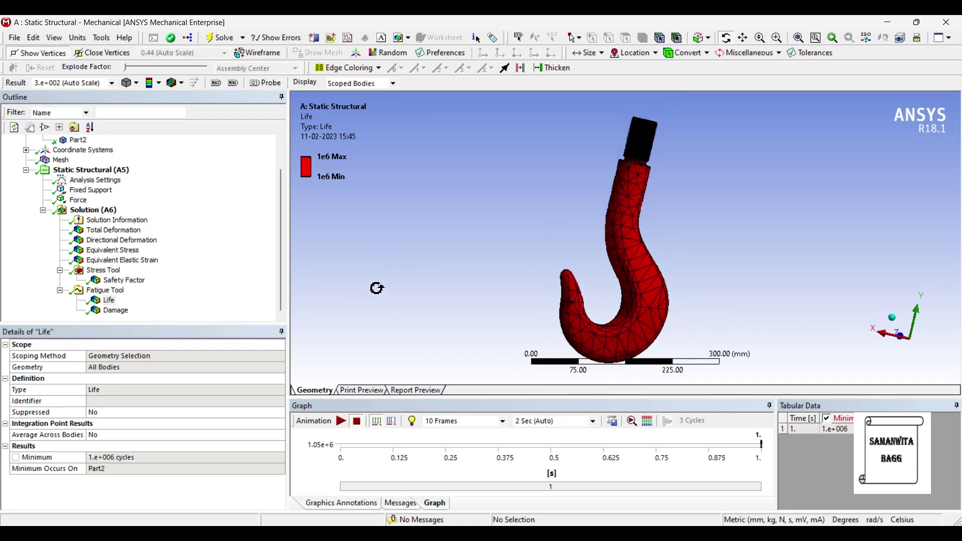
{"action": "left_click", "coordinate": [117, 311]}
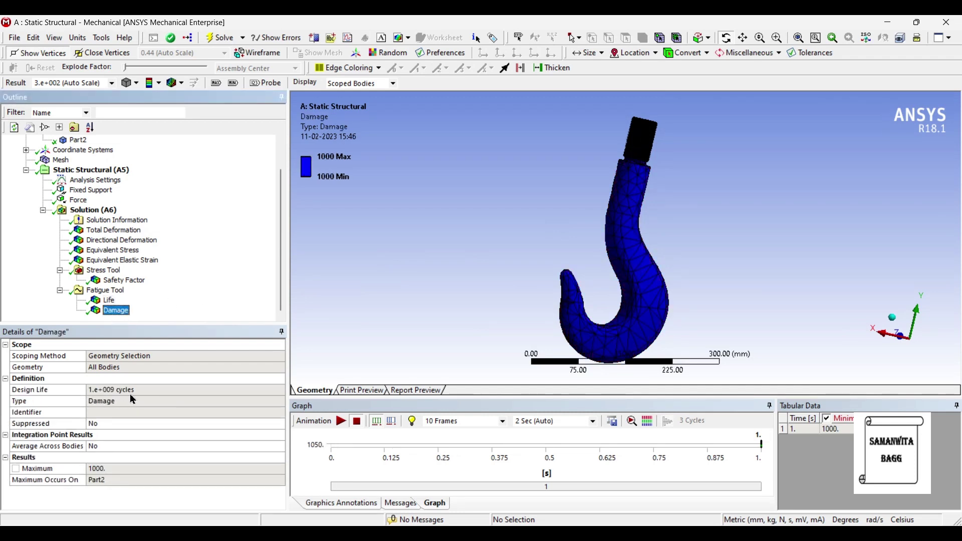
- Recheck the Life and Damage results and view the Fatigue Tool's load and mean stress correction charts
{"action": "left_click", "coordinate": [109, 300]}
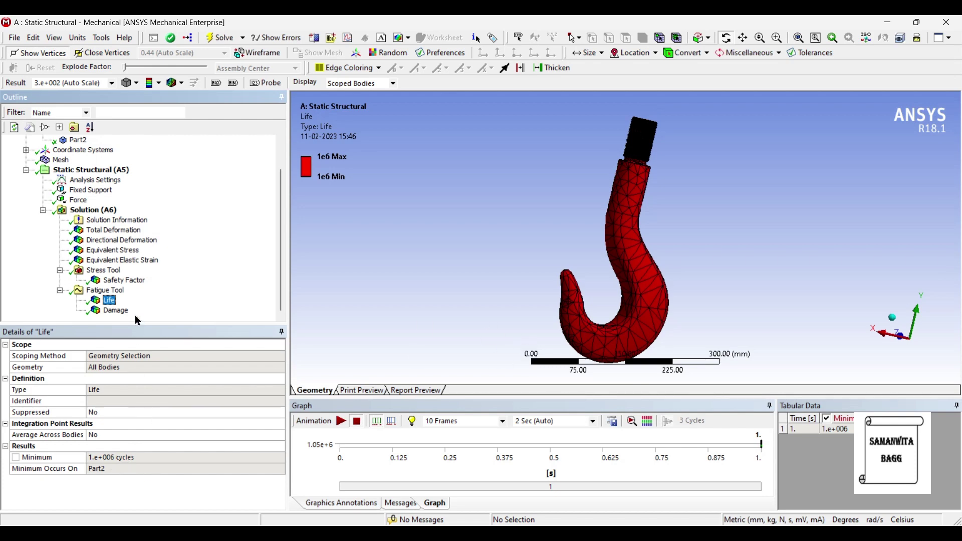
{"action": "left_click", "coordinate": [115, 311]}
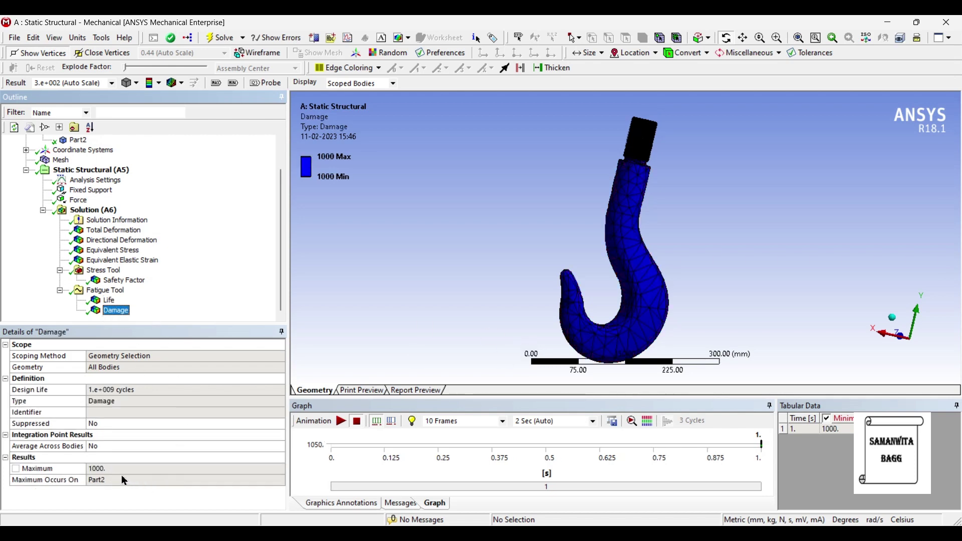
{"action": "left_click", "coordinate": [104, 291]}
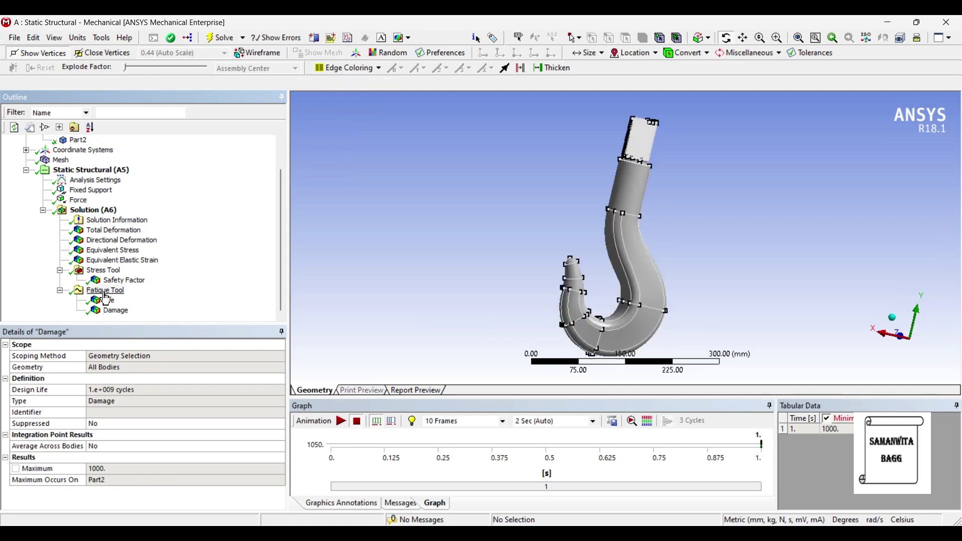
- Display the Total Deformation result again and examine the whole hook from a slightly different angle
{"action": "left_click", "coordinate": [114, 230]}
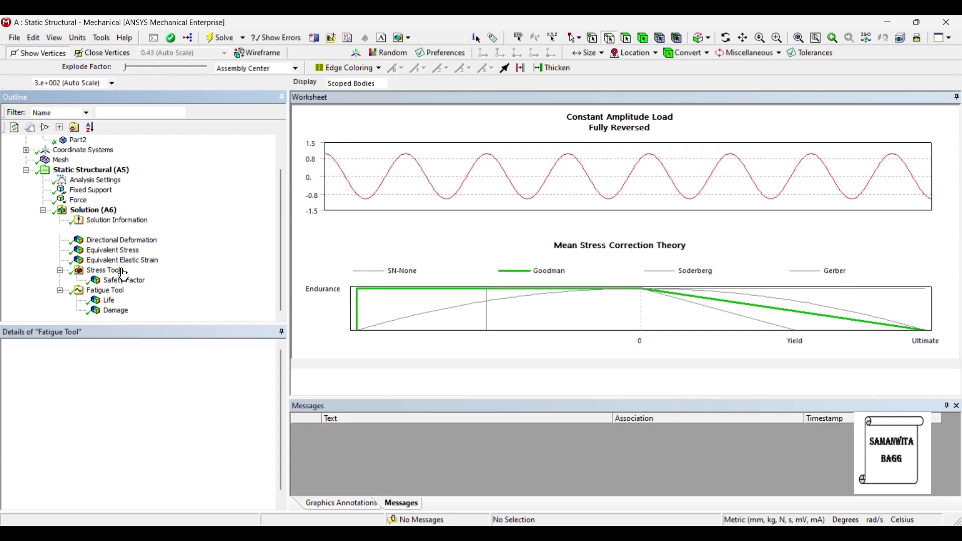
{"action": "left_click_drag", "start_coordinate": [637, 169], "coordinate": [582, 283]}
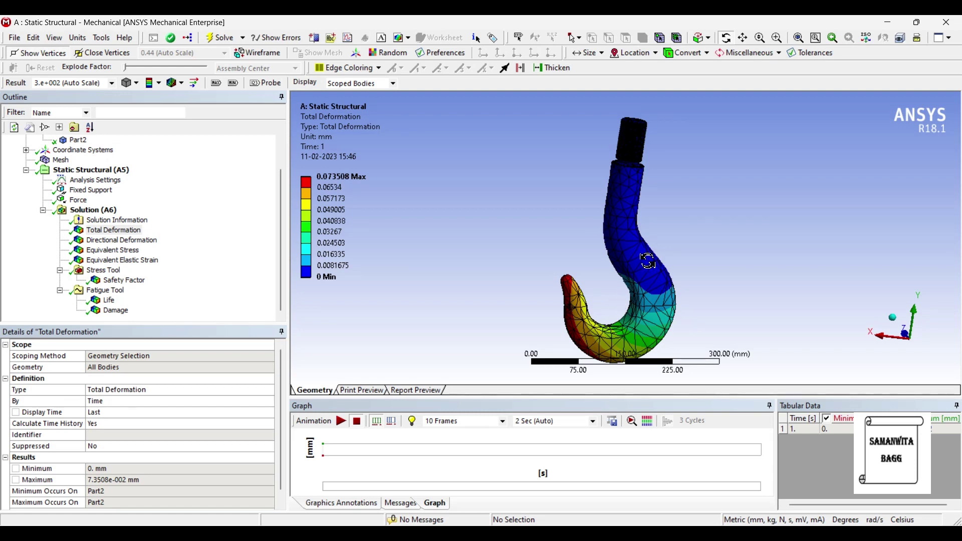
{"action": "scroll", "coordinate": [646, 263], "scroll_direction": "down", "scroll_amount": 2}
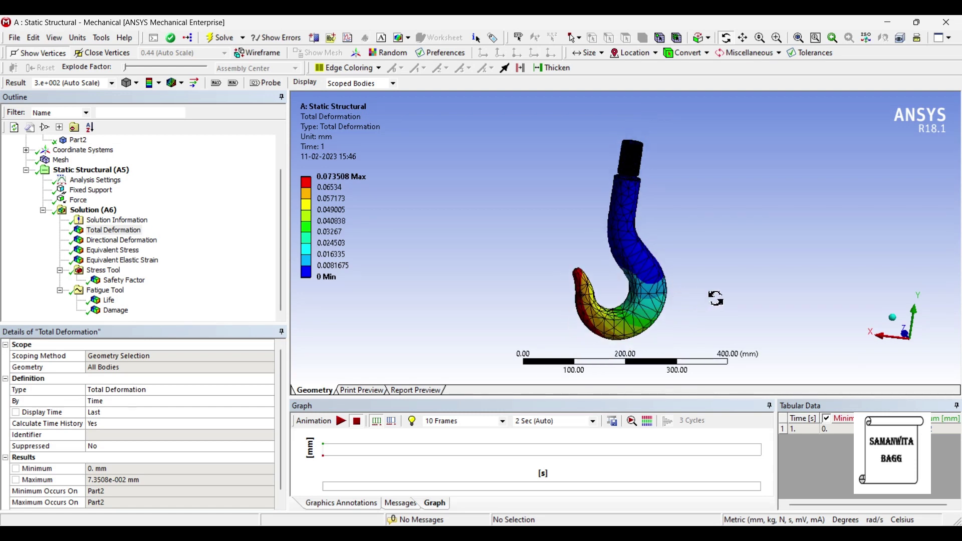